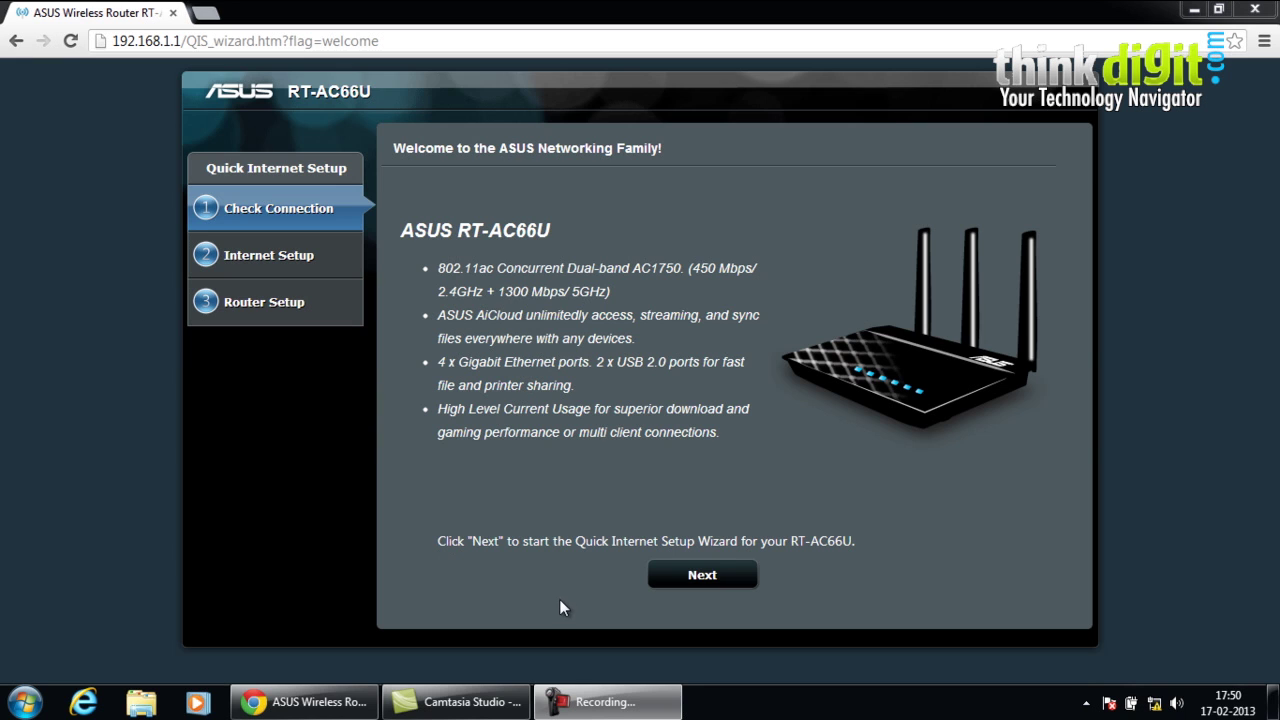
- Start the Quick Internet Setup wizard, then enter and confirm a new administrator password
click(697, 594)
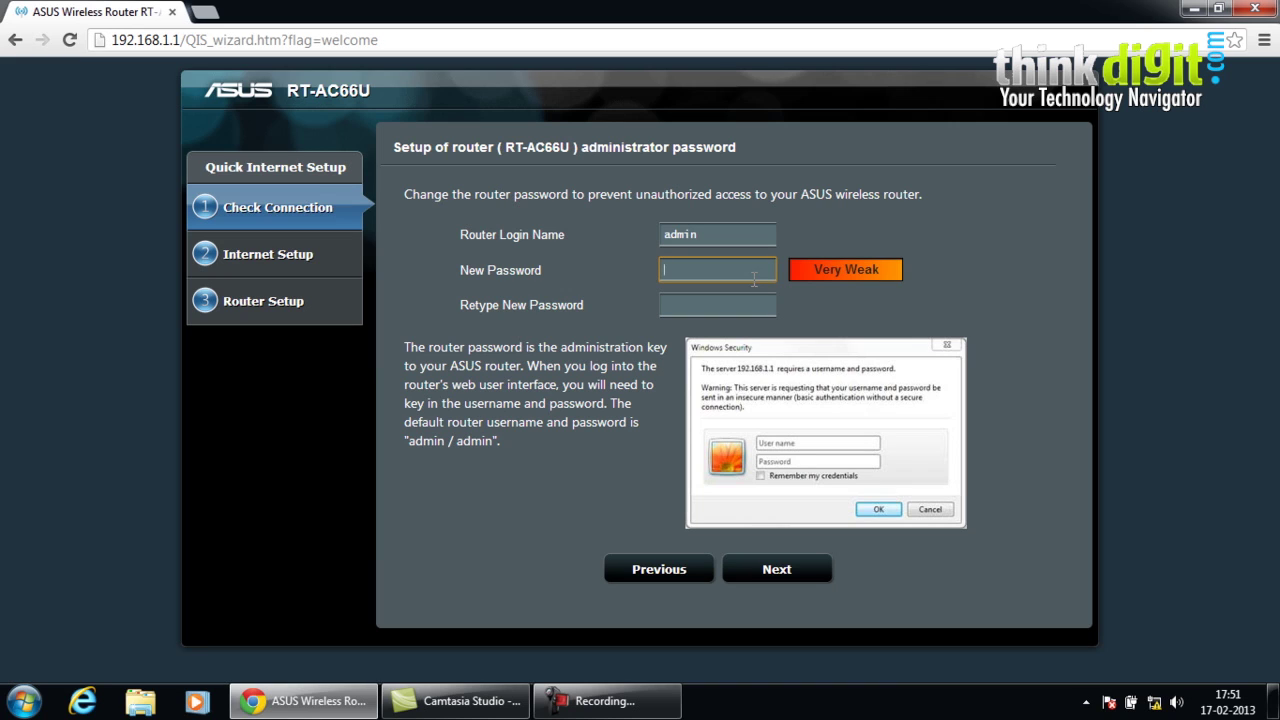
text(dmin)
key(Tab)
text(admin)
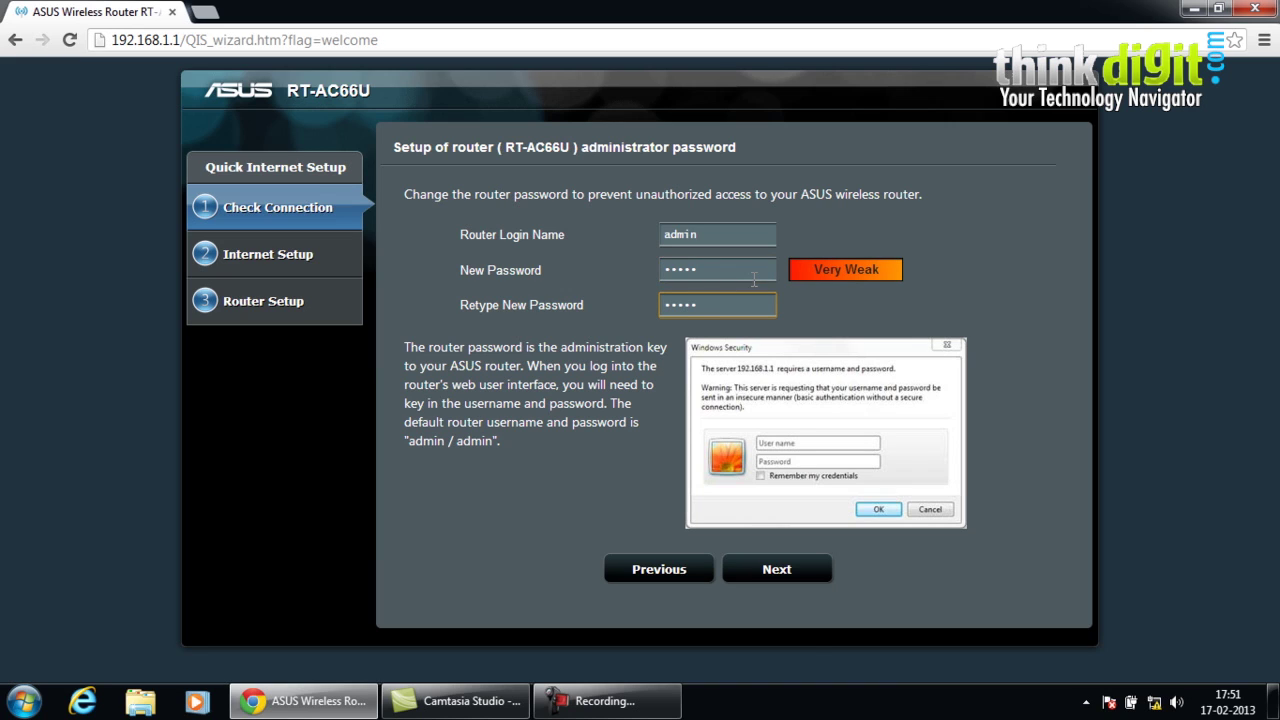
click(813, 586)
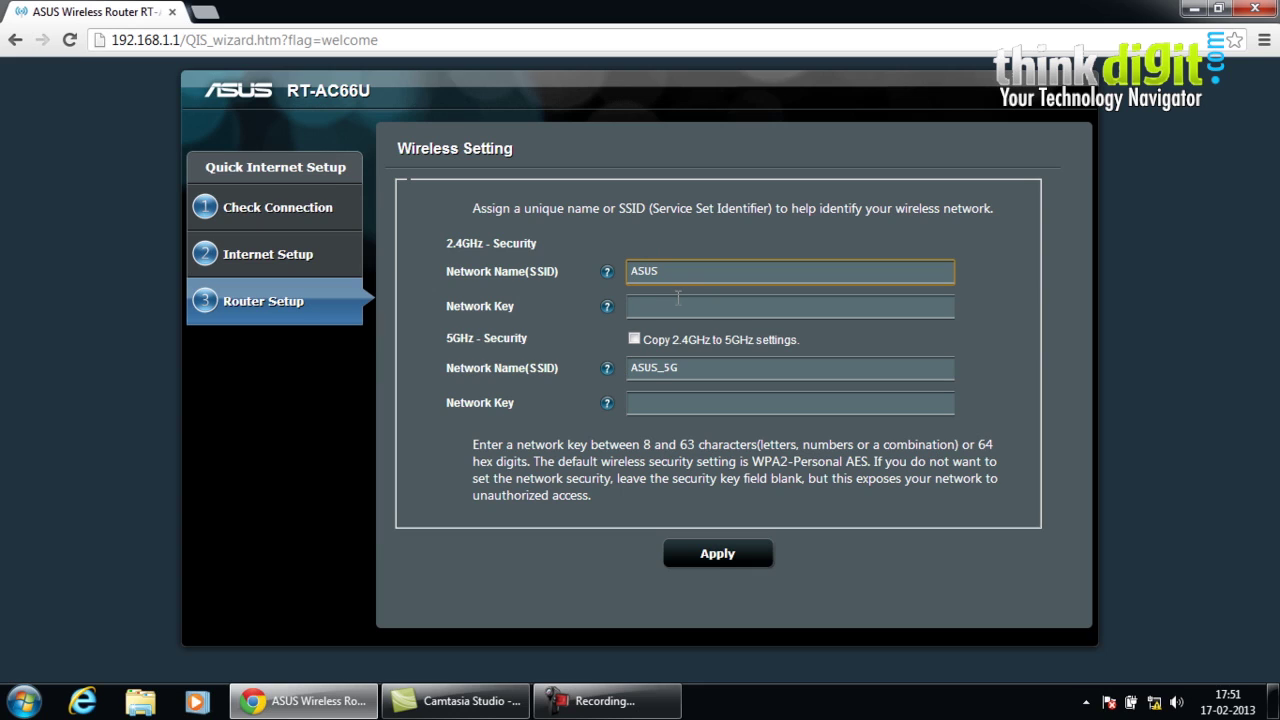
- Enter a 2.4GHz network key, copy the 2.4GHz settings to 5GHz, and apply them
click(678, 300)
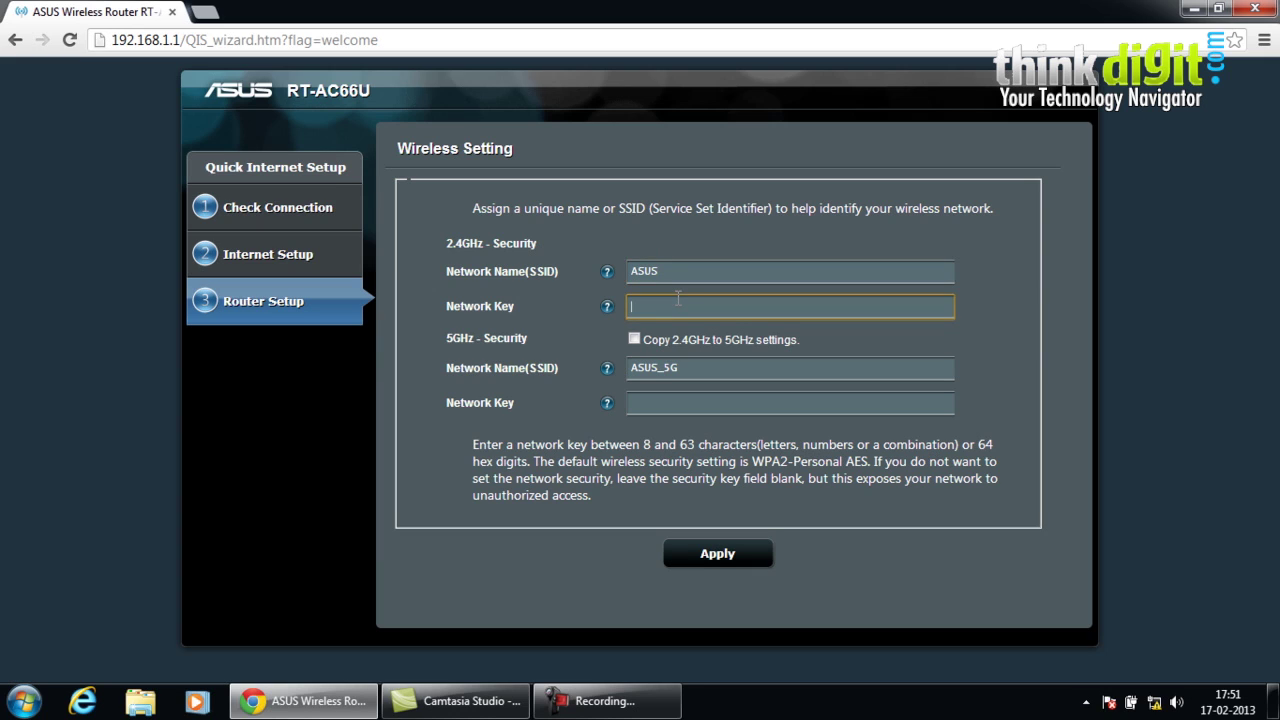
text(asus)
key(Tab)
click(678, 298)
key(BackSpace)
key(BackSpace)
key(BackSpace)
key(BackSpace)
text(asusrouters)
key(Tab)
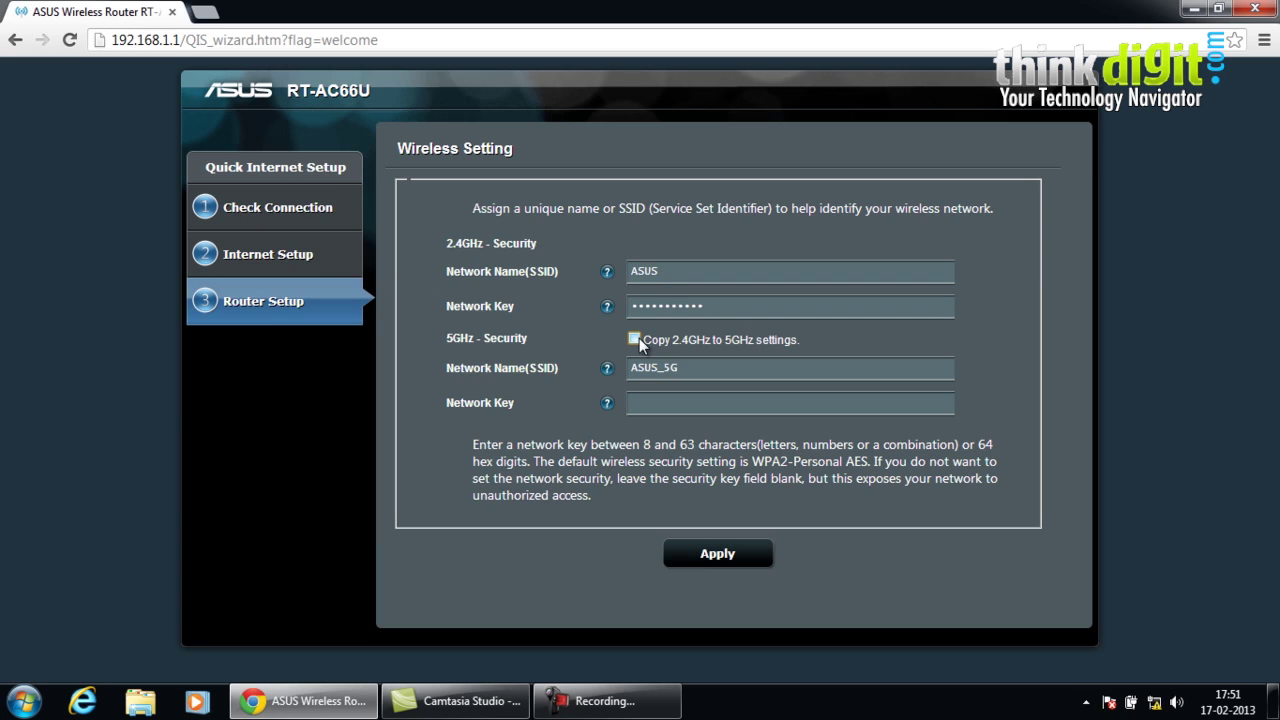
click(634, 339)
click(718, 554)
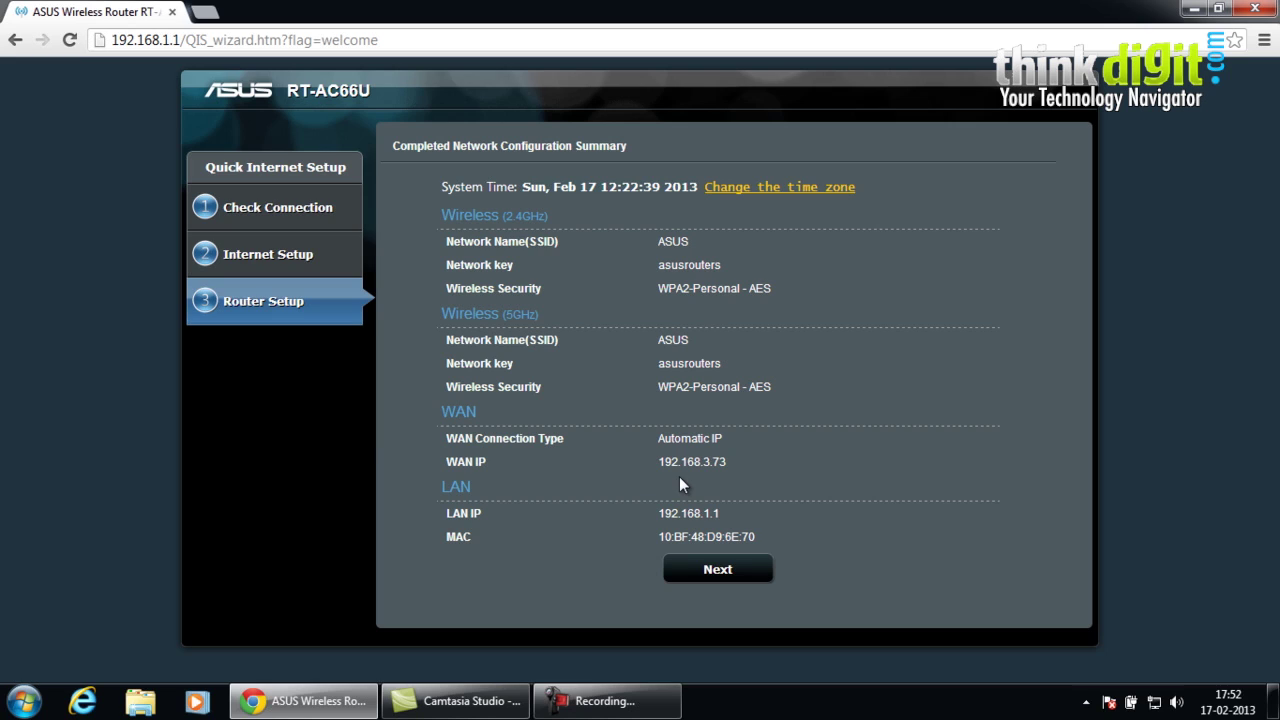
- Continue past the configuration summary and finish the wizard to reach the Network Map
click(718, 571)
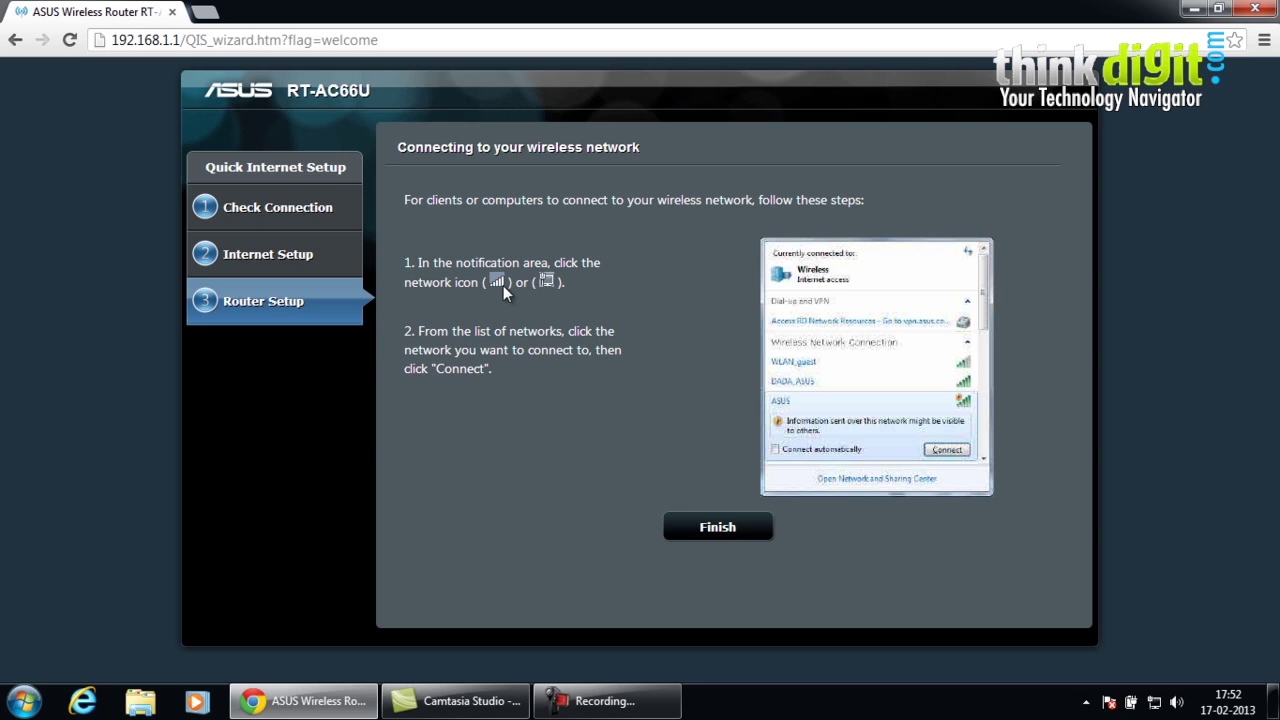
click(683, 537)
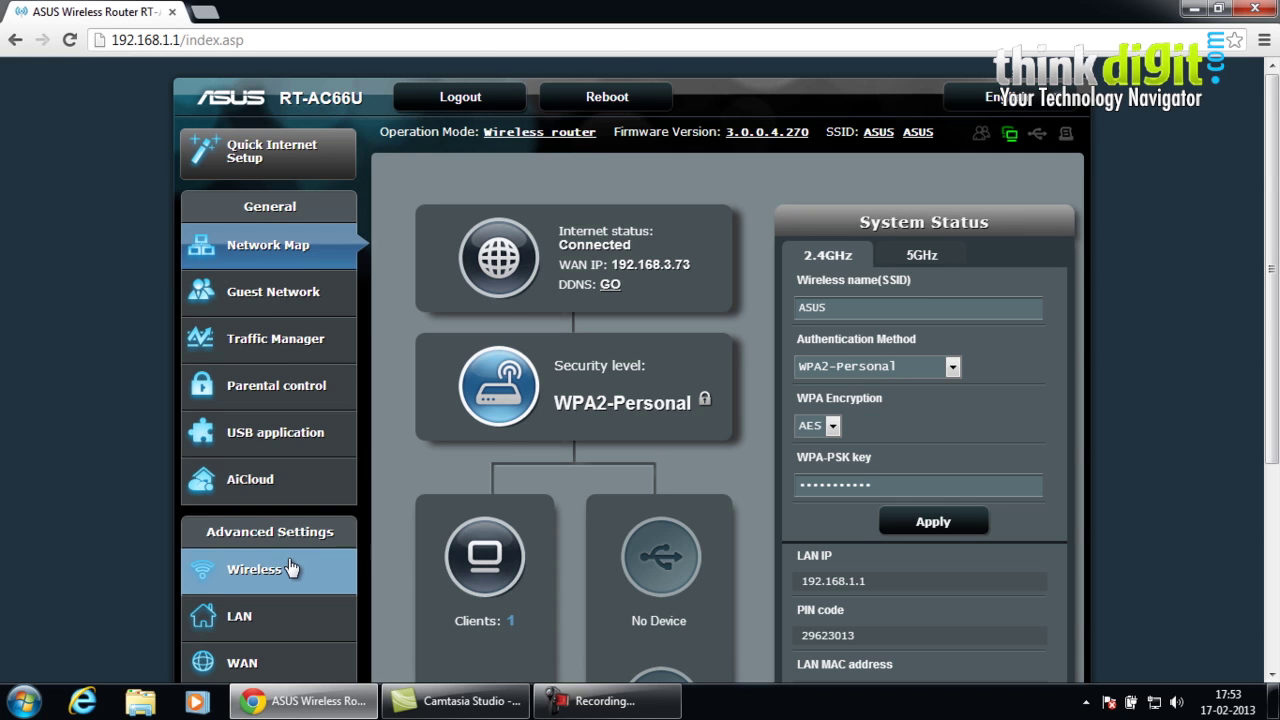
scroll(288, 566, down, 1)
scroll(288, 566, down, 3)
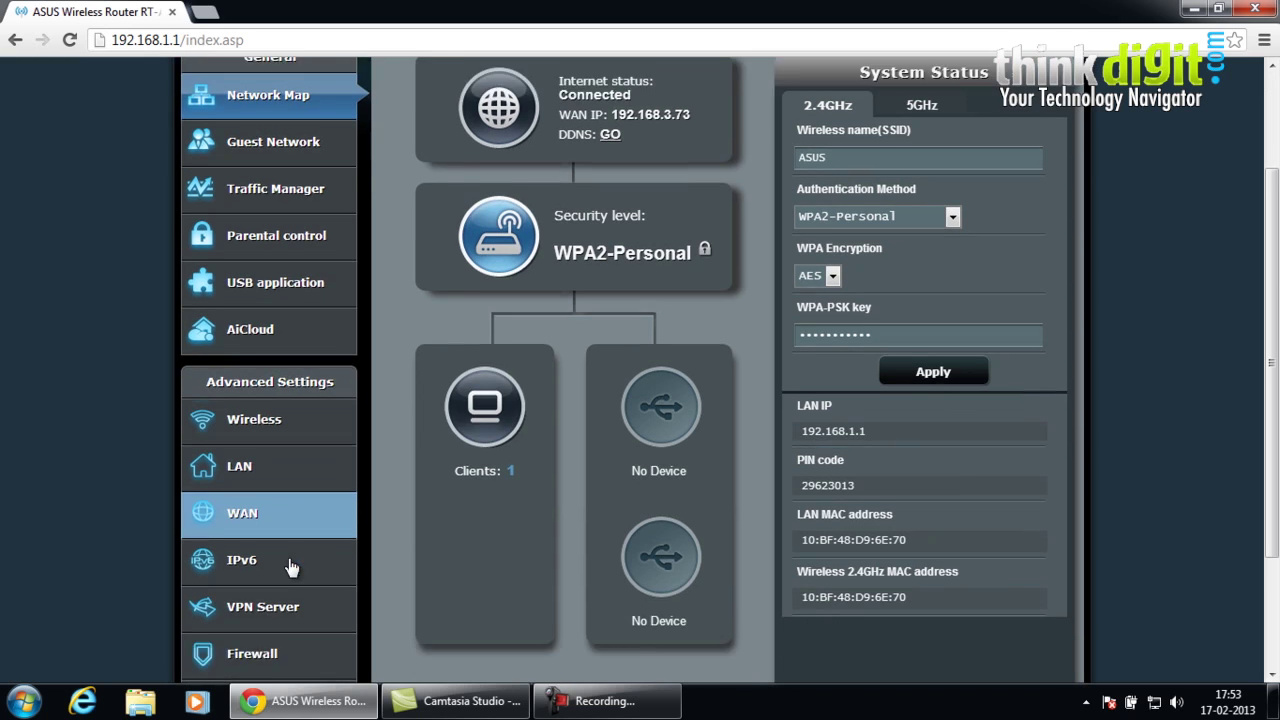
scroll(291, 567, up, 1)
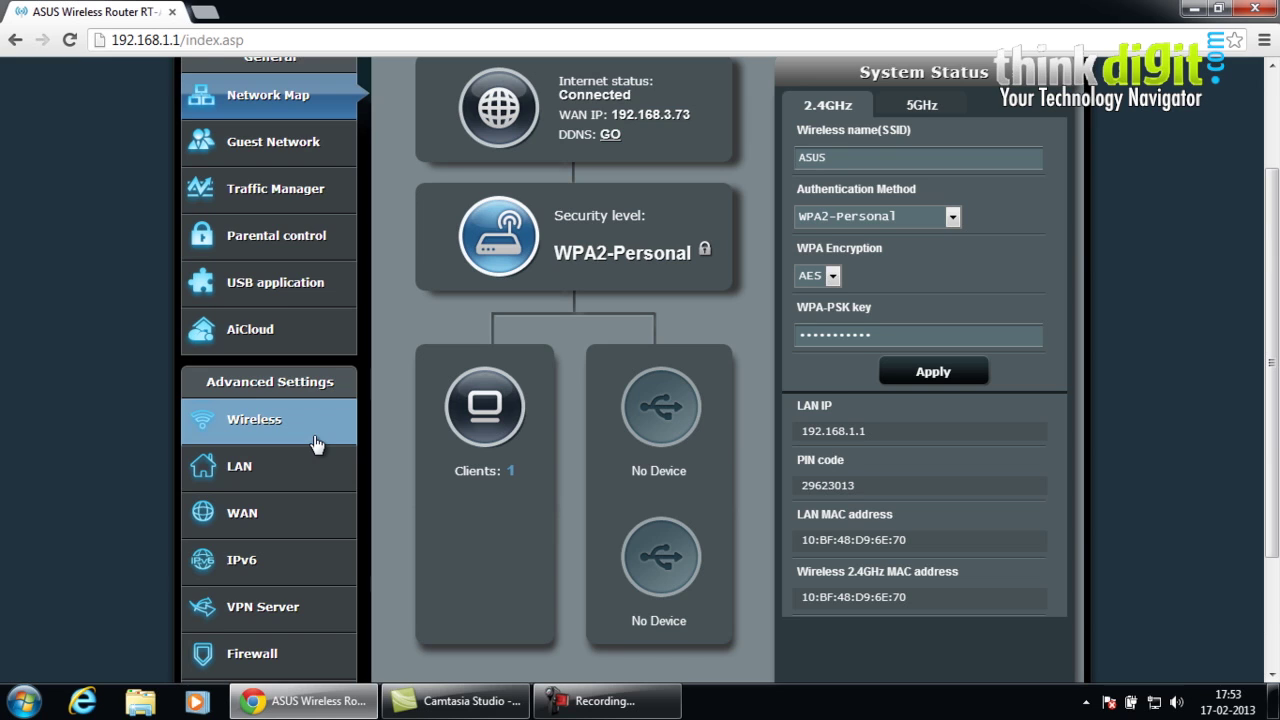
scroll(315, 444, down, 1)
scroll(315, 444, down, 1)
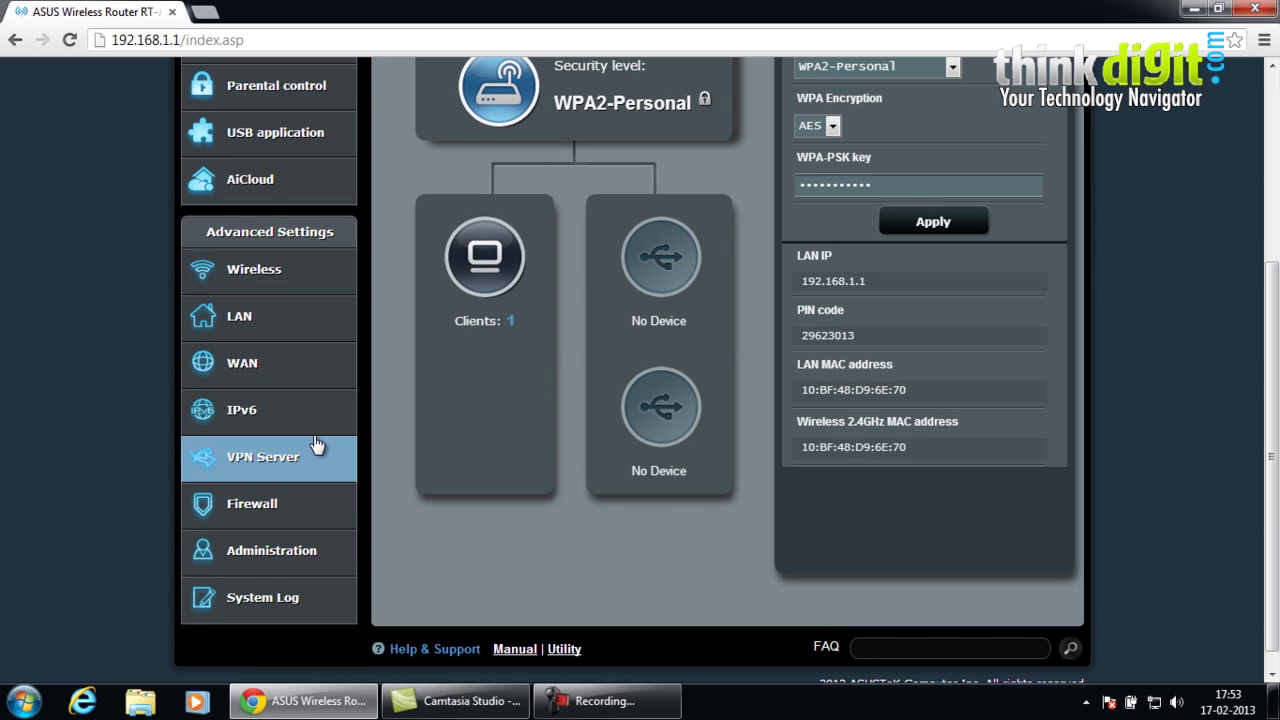
scroll(315, 444, down, 1)
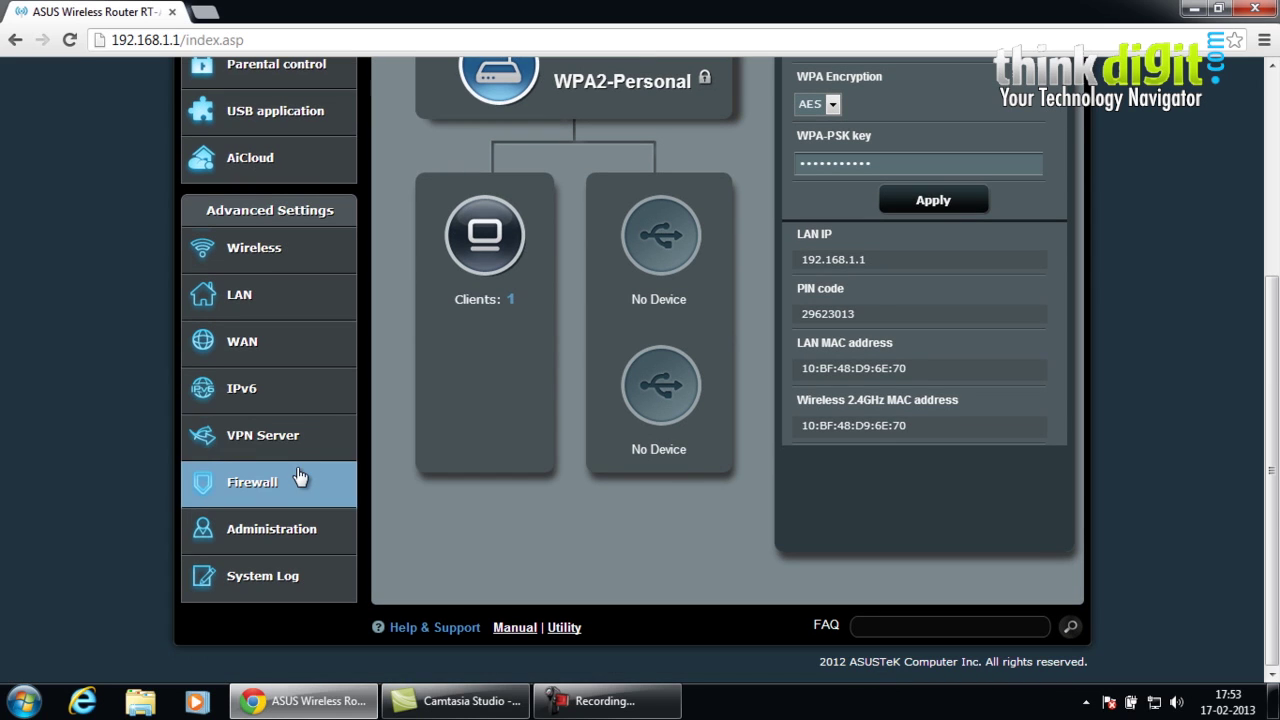
- Open Administration under Advanced Settings, landing on the Operation Mode page
click(285, 540)
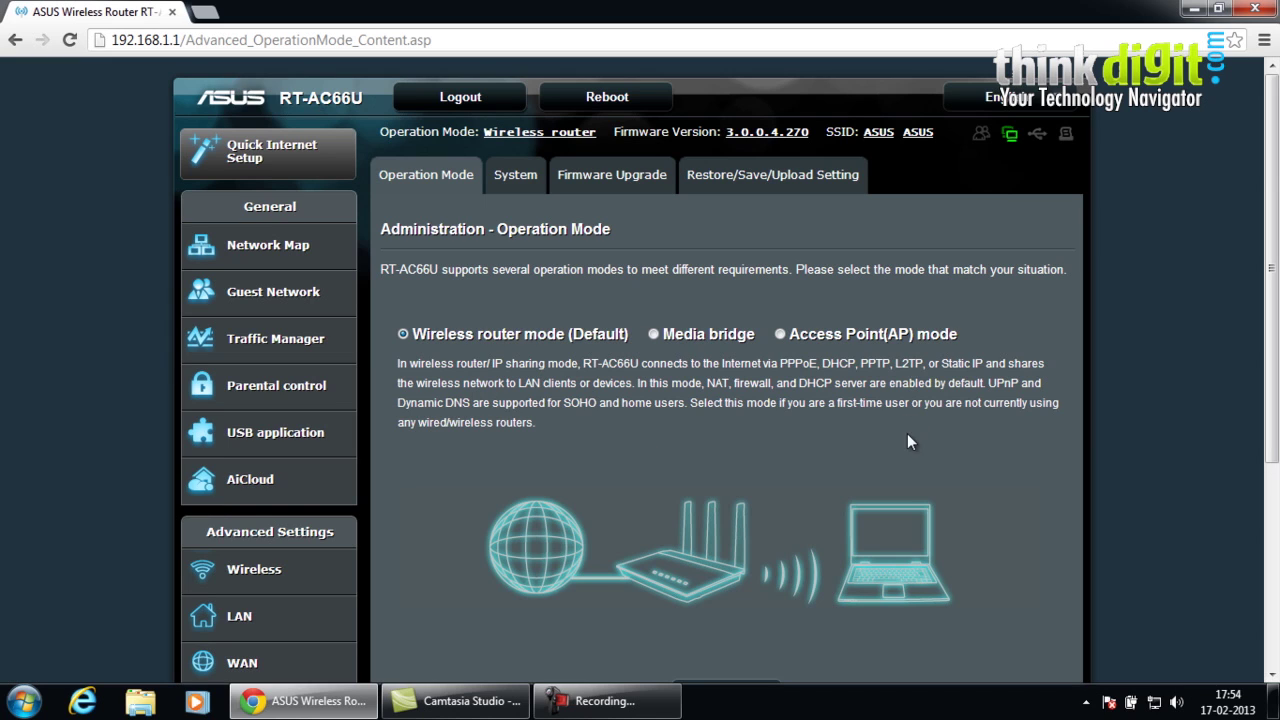
- Open the Administration System tab and scroll through its password, time zone and NTP settings
click(531, 180)
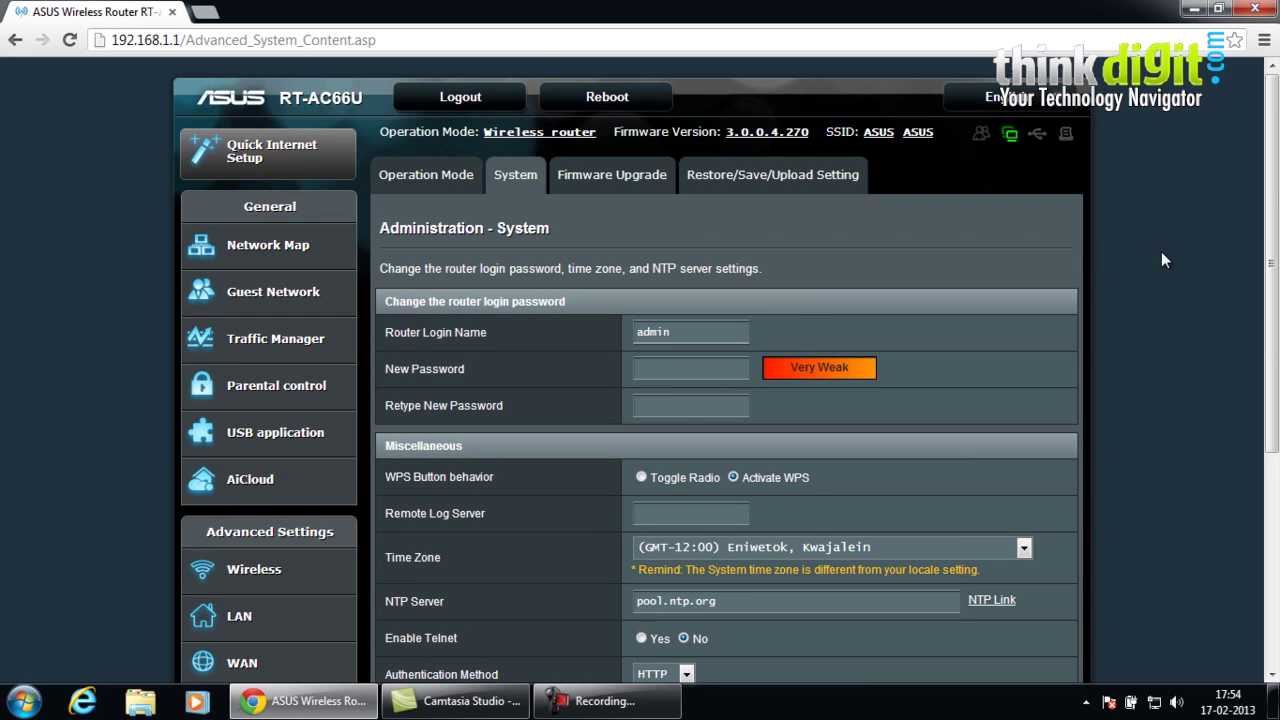
drag(1274, 221, 1263, 306)
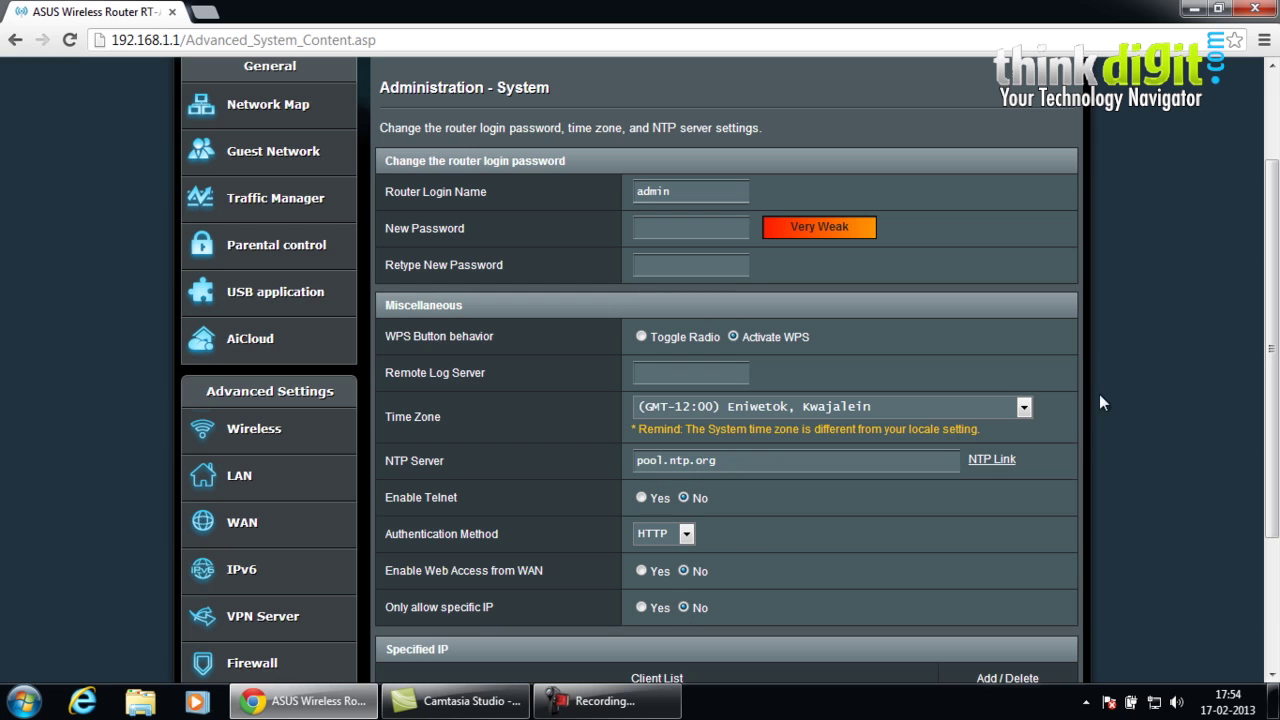
drag(1262, 286, 1277, 175)
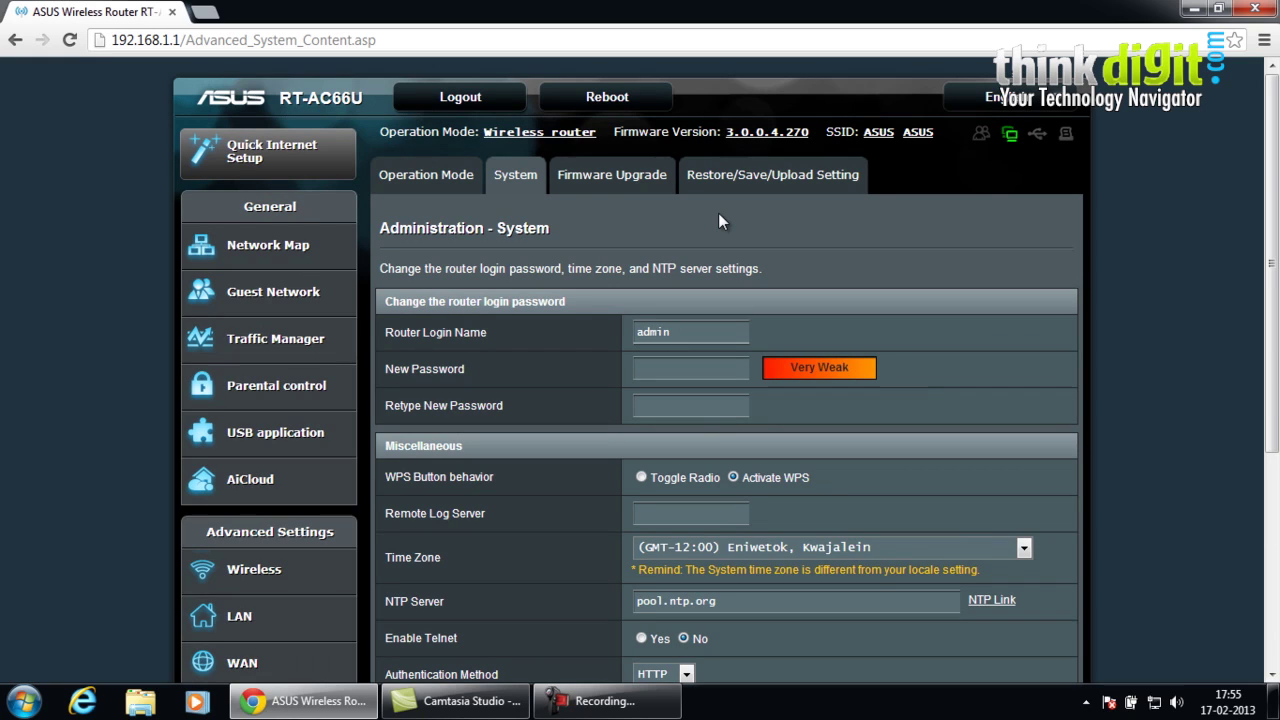
- View the Firmware Upgrade and Restore/Save/Upload Setting pages under Administration
click(645, 186)
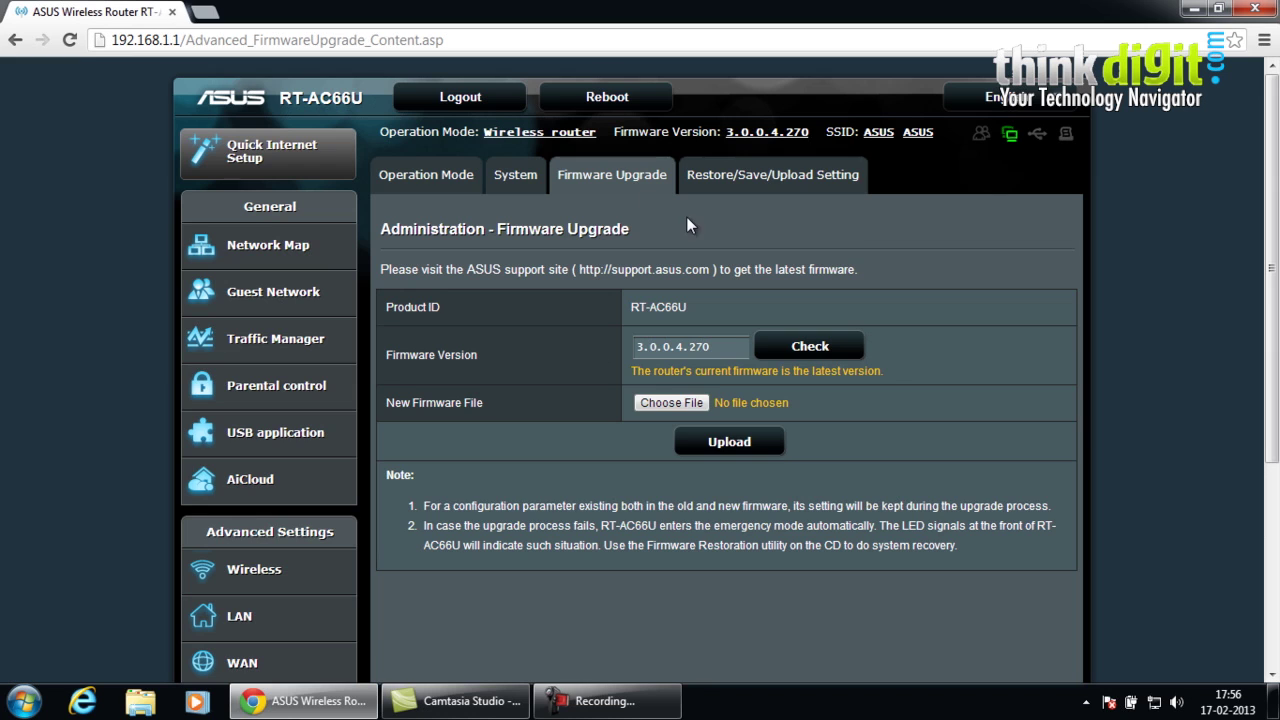
click(730, 196)
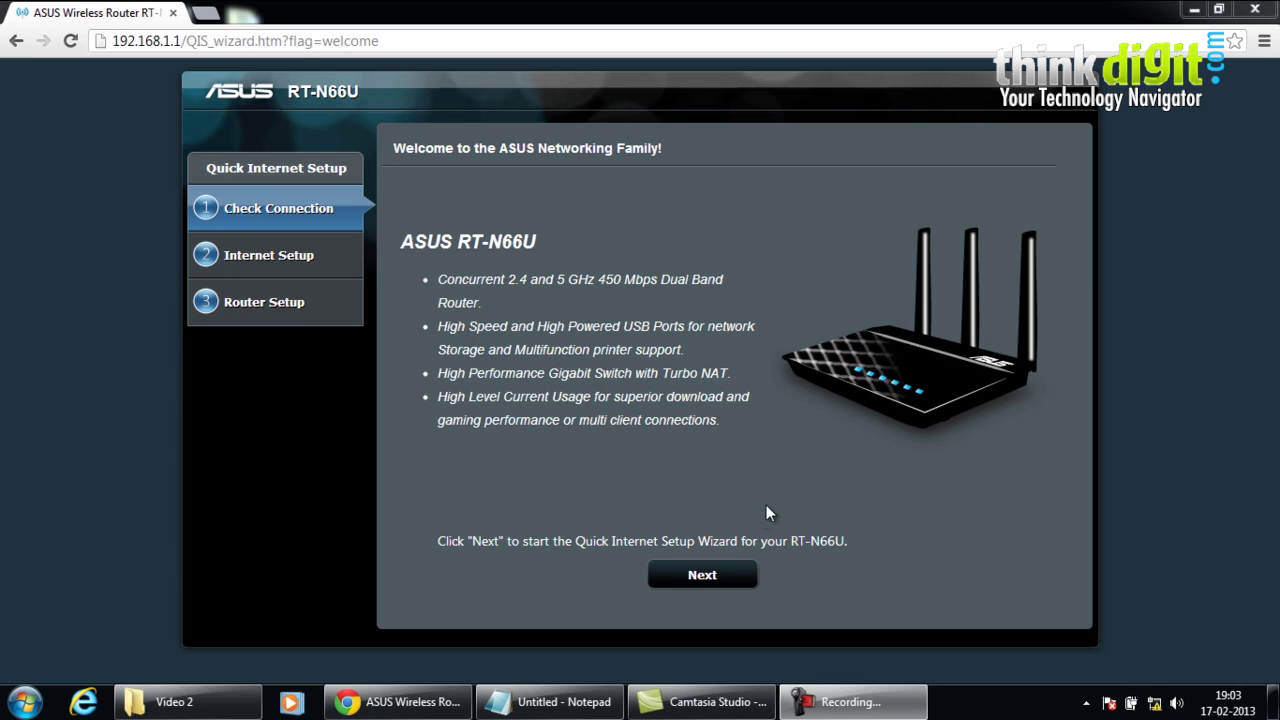
- Start the RT-N66U setup wizard, then enter and confirm a new administrator password
click(727, 573)
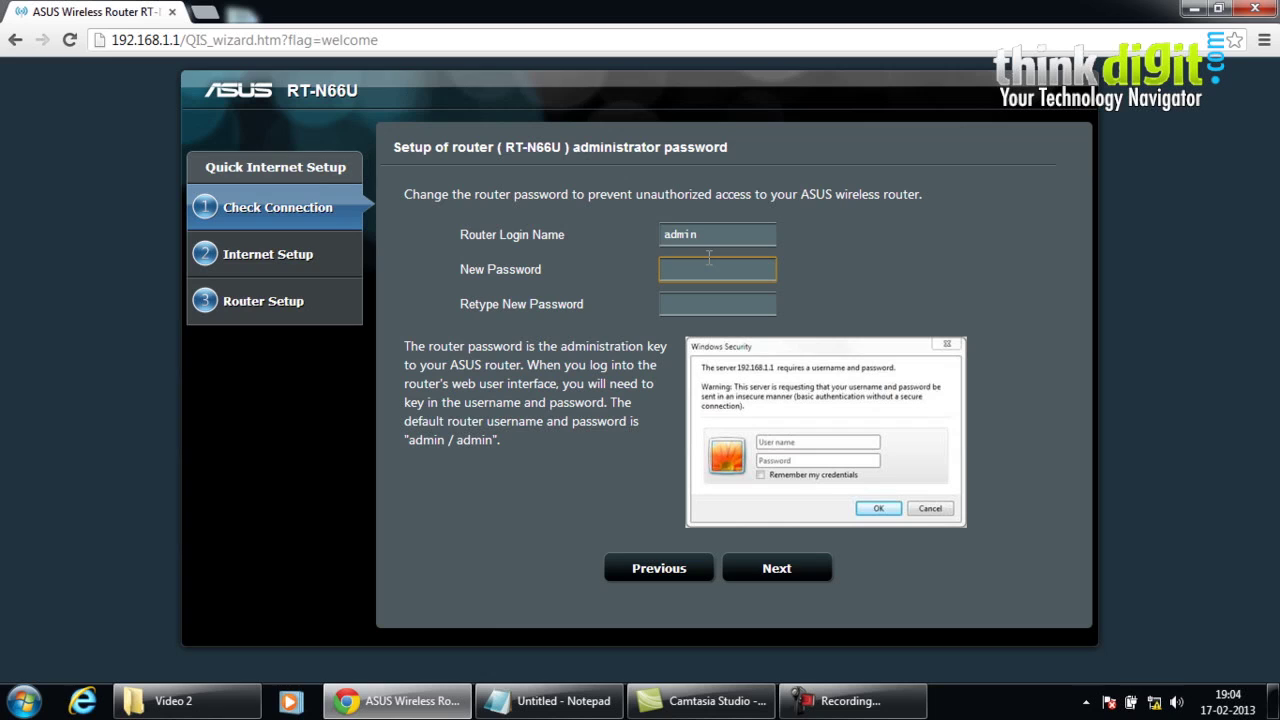
text(admin)
key(Tab)
text(admin)
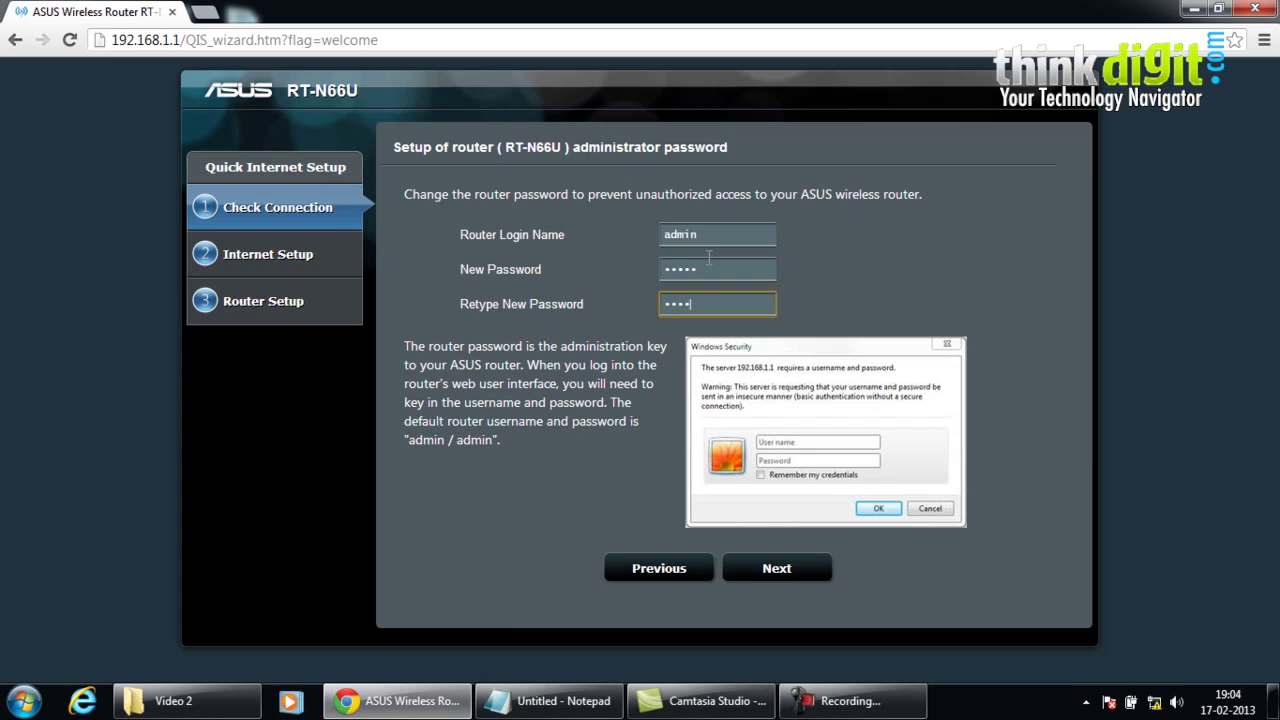
key(Tab)
click(730, 270)
click(723, 309)
- Continue to Wireless Setting, copy 2.4GHz settings to 5GHz, and type a network key
click(772, 570)
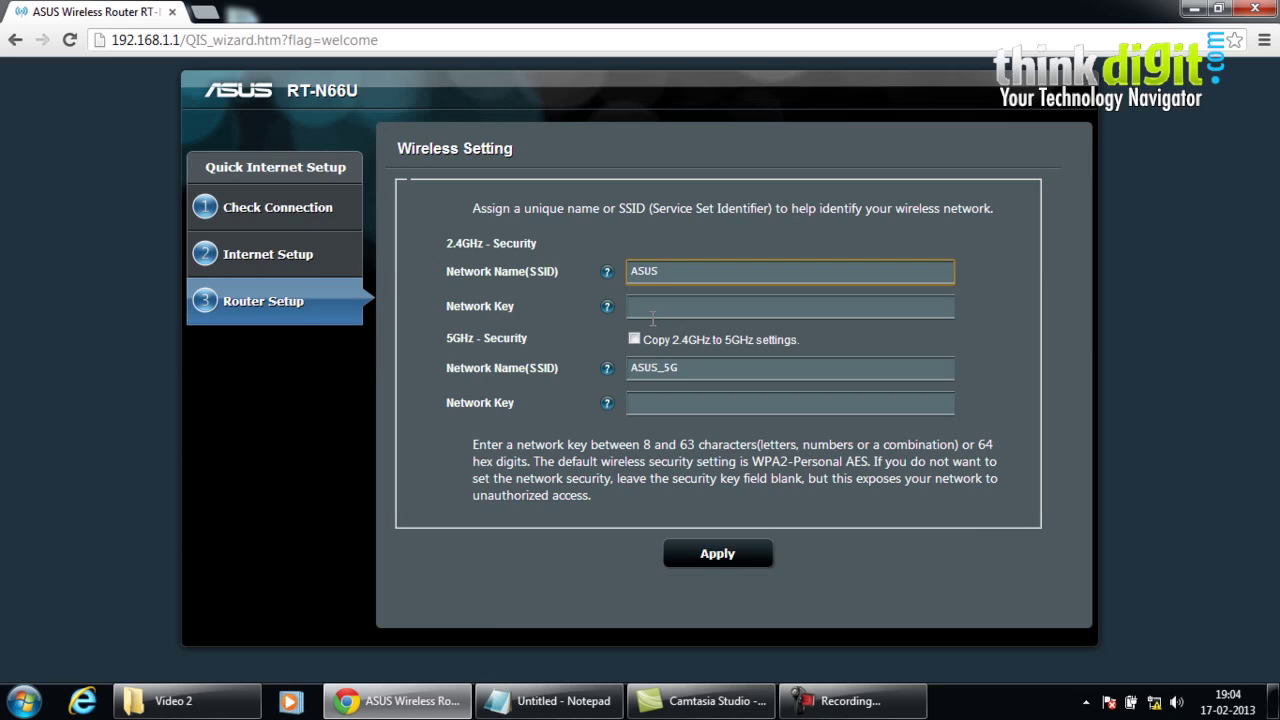
click(635, 339)
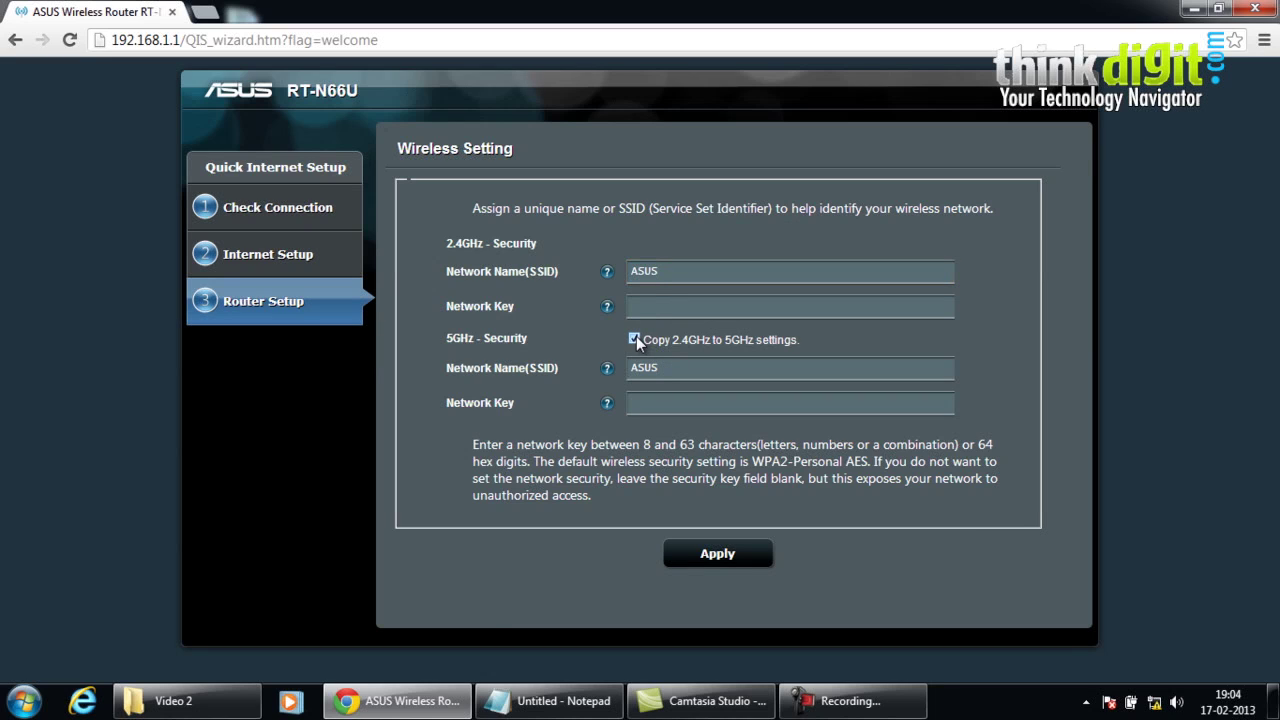
click(654, 299)
text(asusrou)
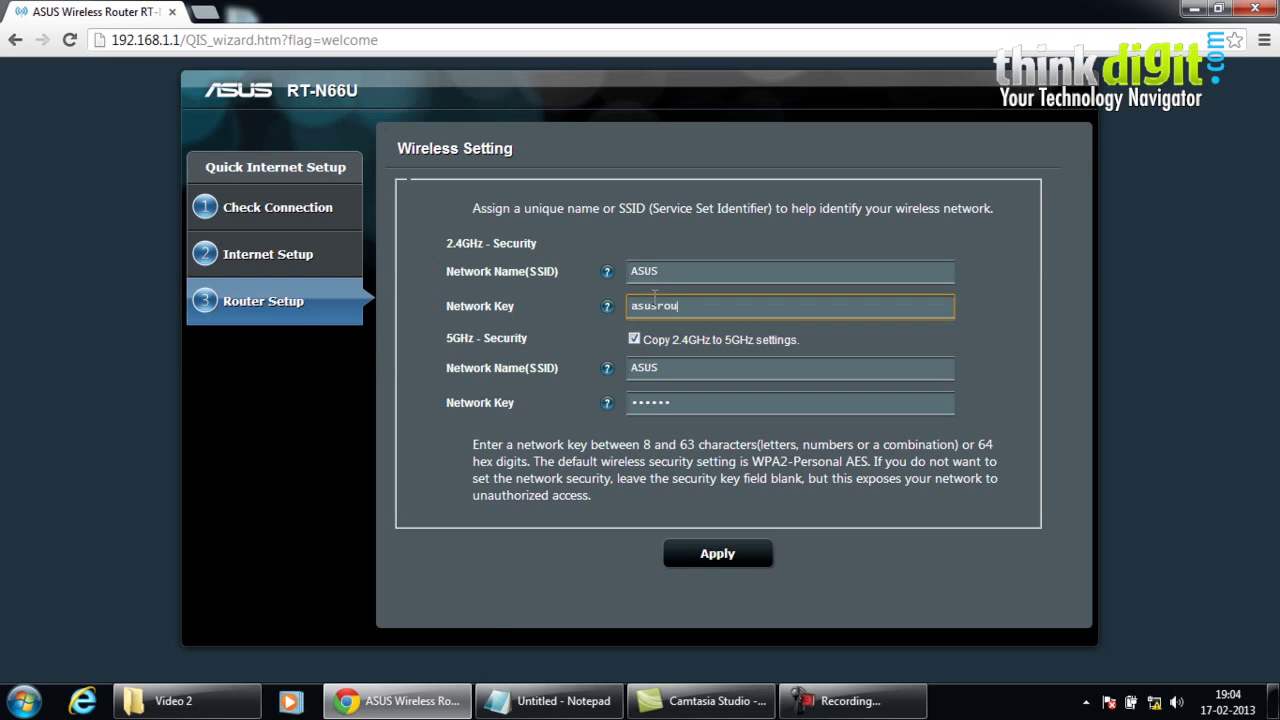
text(ters)
- Apply the wireless settings and decline the 3.0.0.4_270 firmware upgrade offer
click(703, 551)
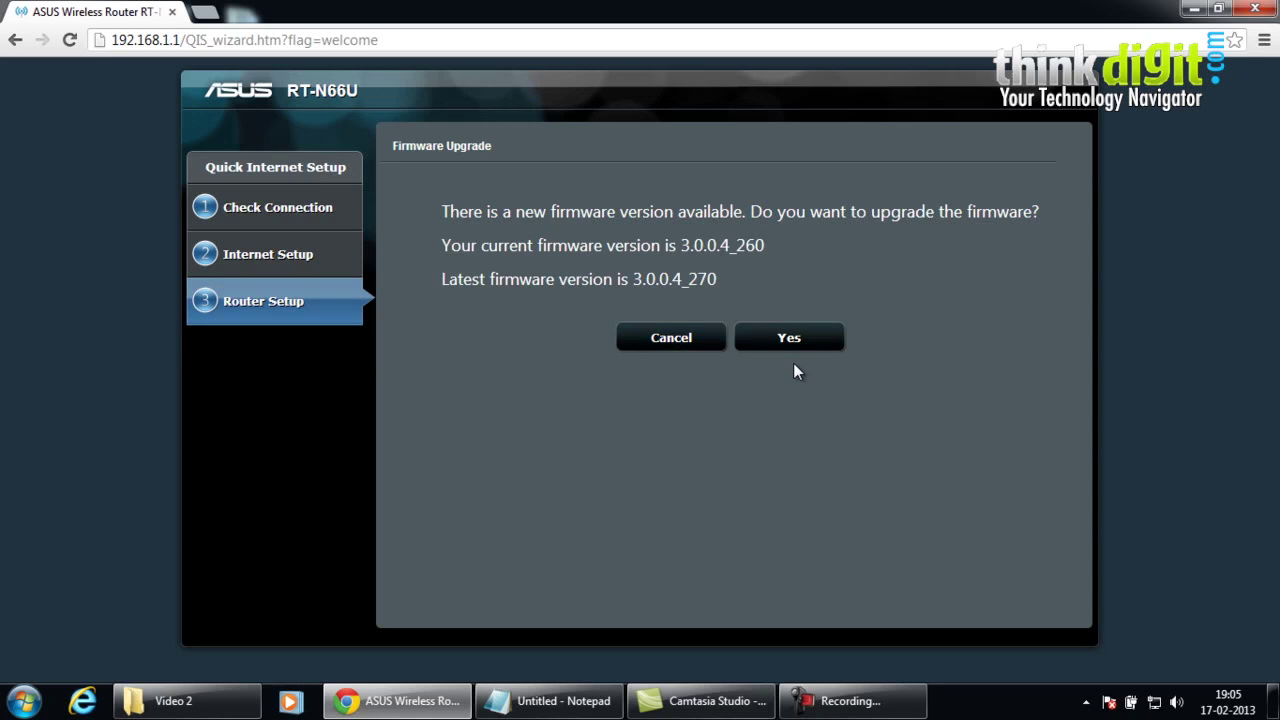
click(674, 352)
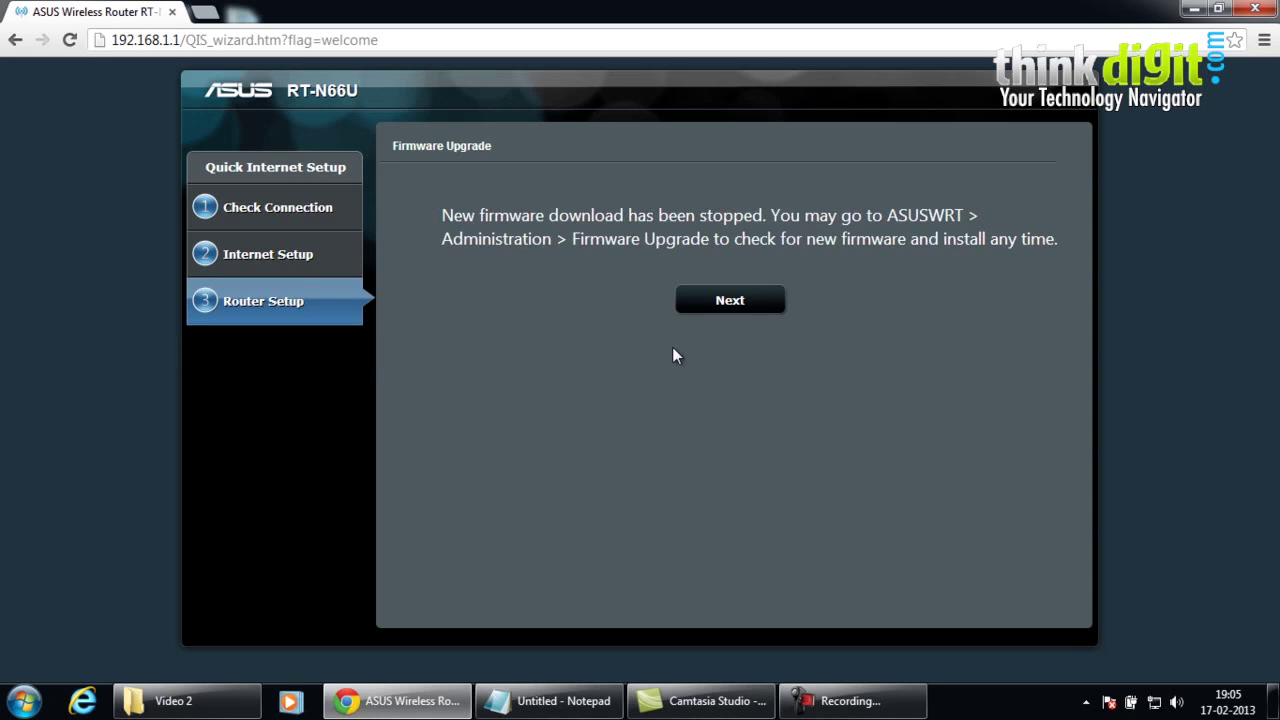
- Continue through the configuration summary and connection instructions, then finish the wizard
click(740, 315)
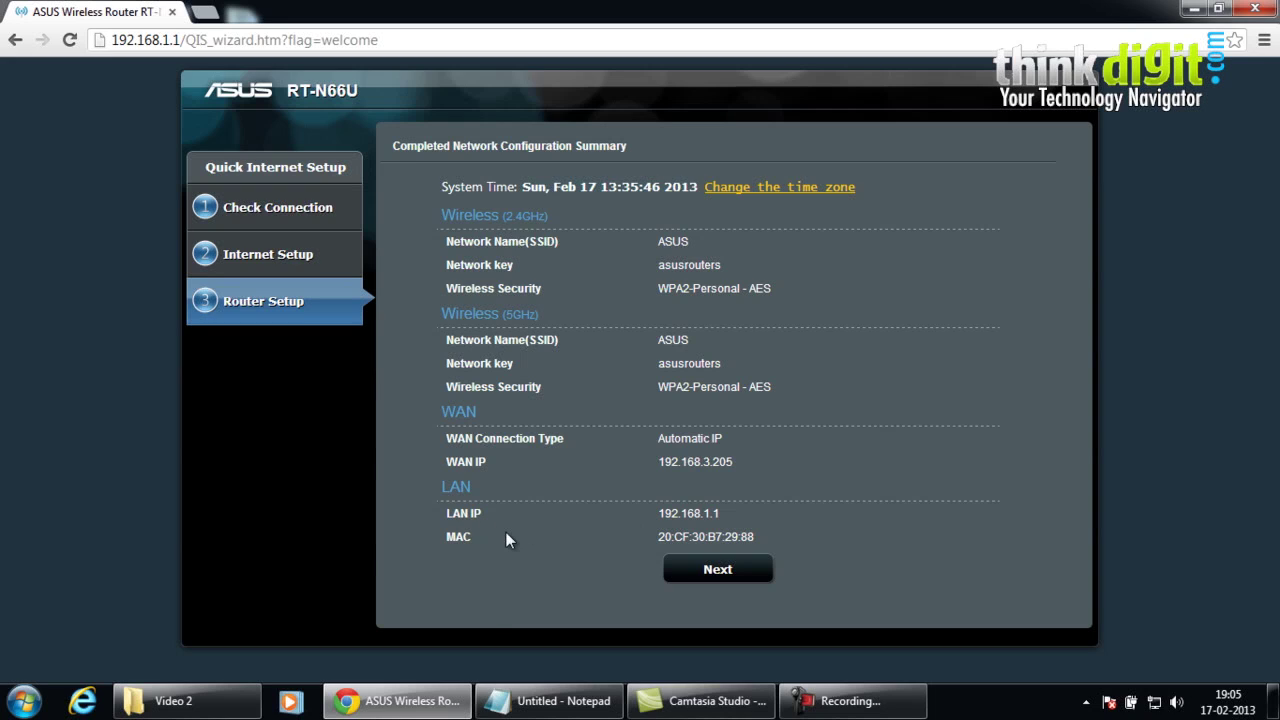
click(712, 572)
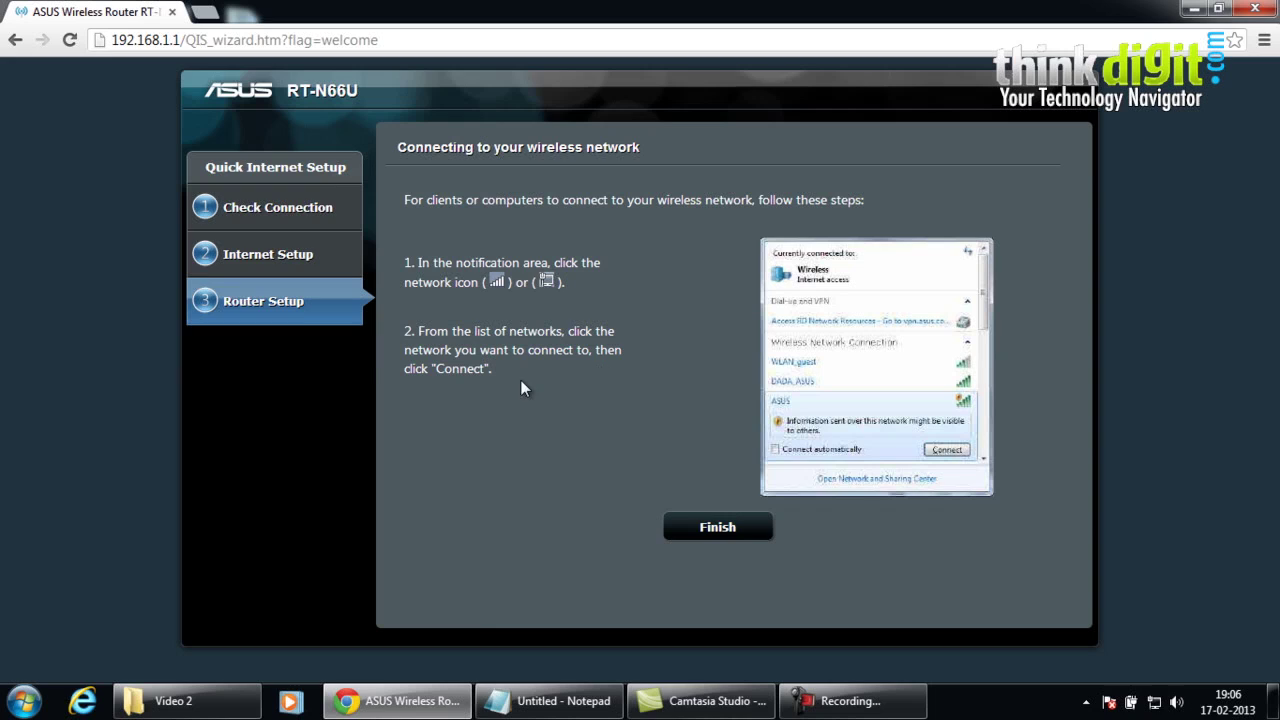
click(705, 530)
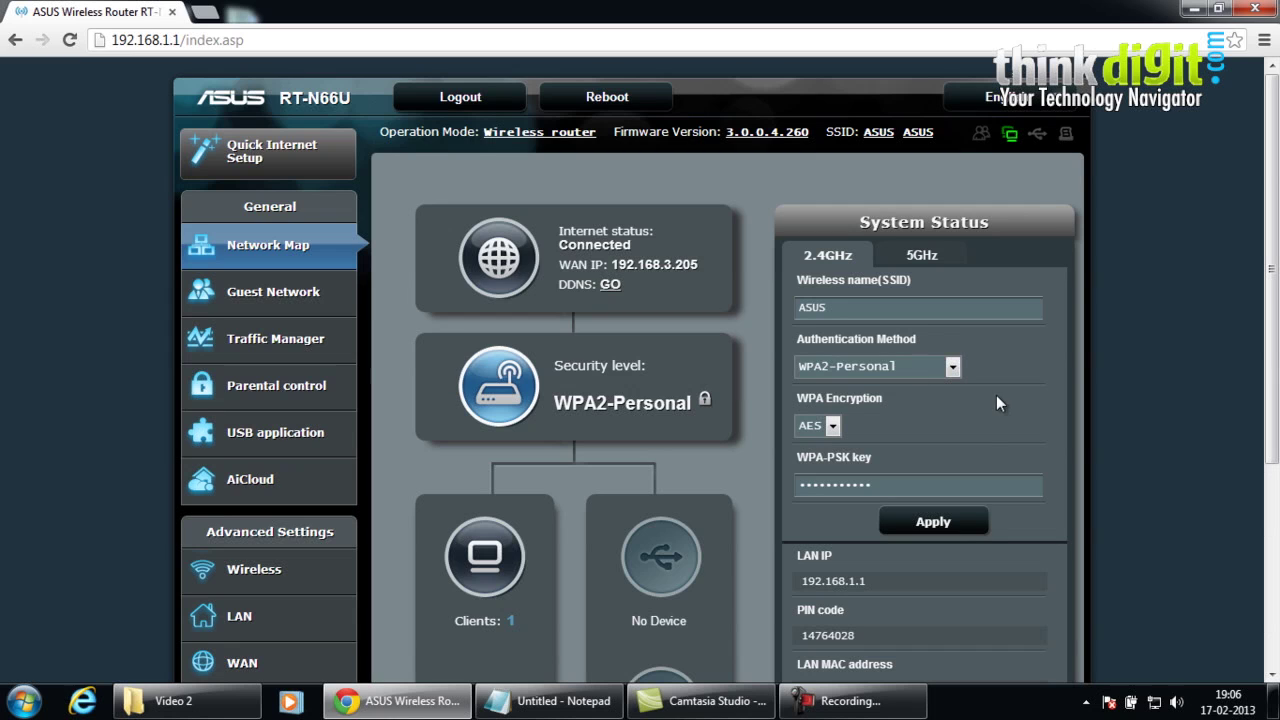
- Review the RT-N66U Network Map status: 1 client, no USB devices, LAN IP 192.168.1.1
scroll(1036, 400, down, 2)
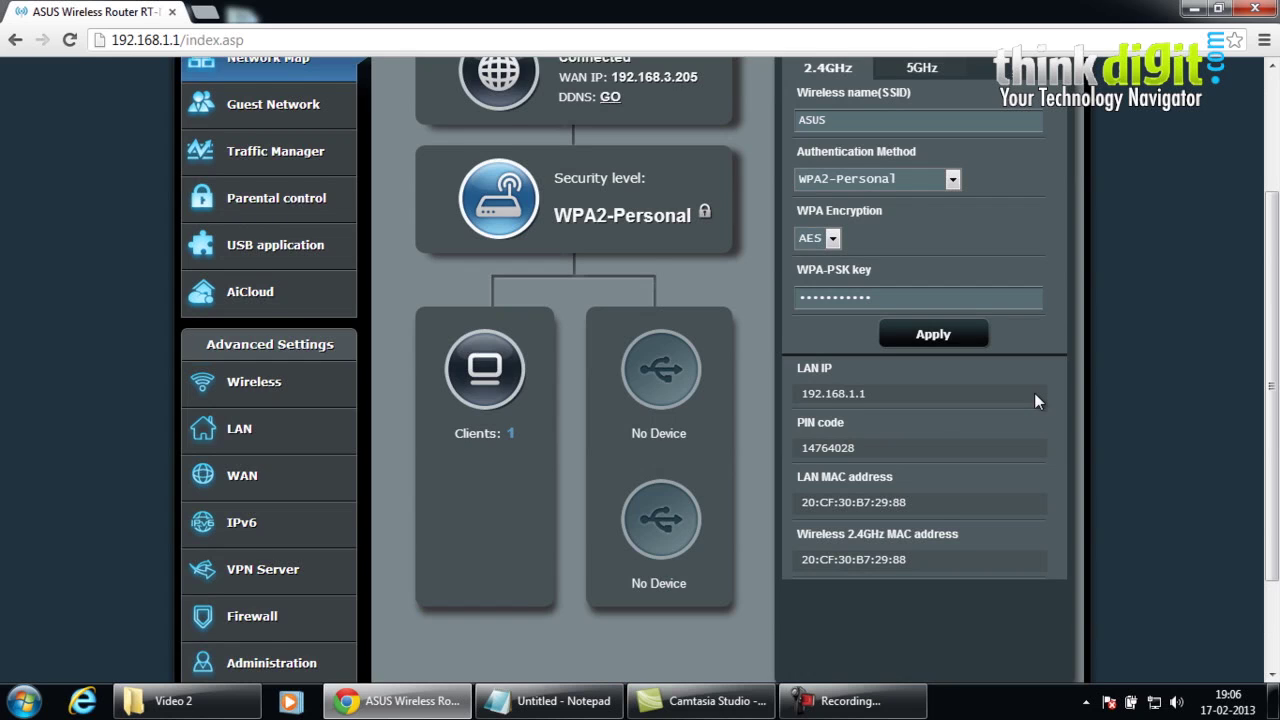
scroll(1036, 400, down, 1)
scroll(1036, 400, down, 1)
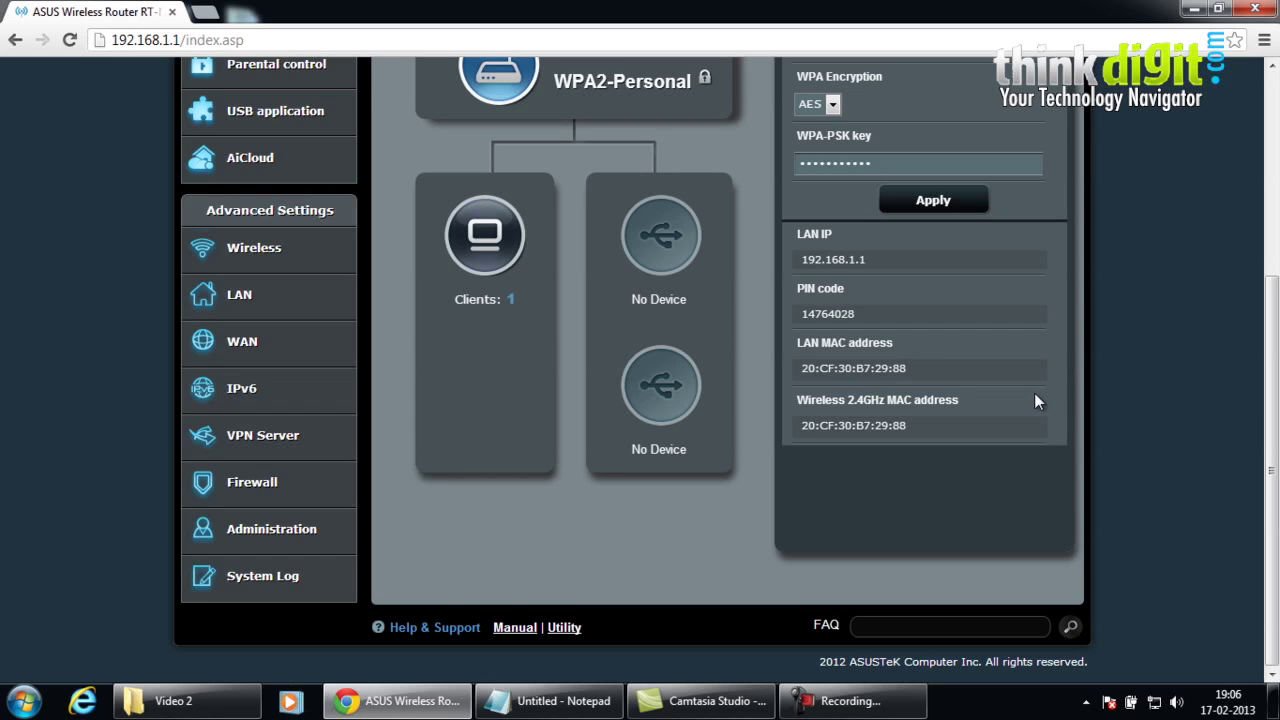
scroll(1036, 400, up, 1)
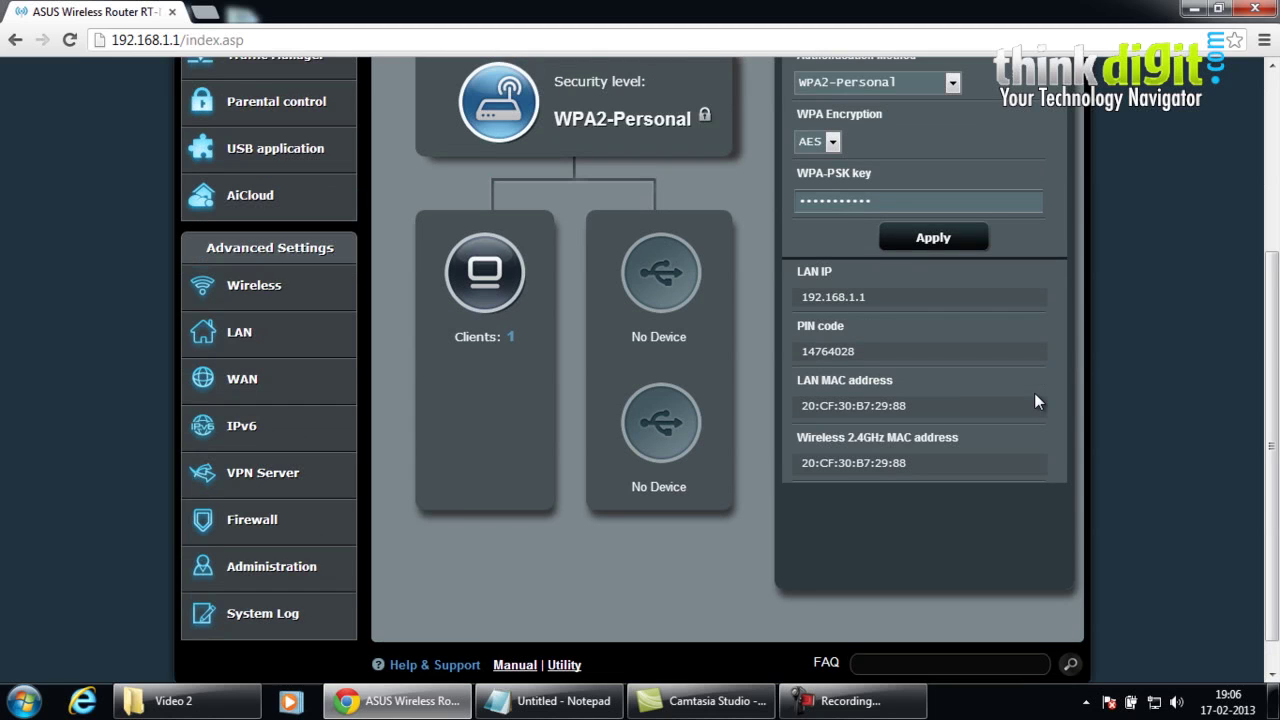
scroll(1036, 401, down, 1)
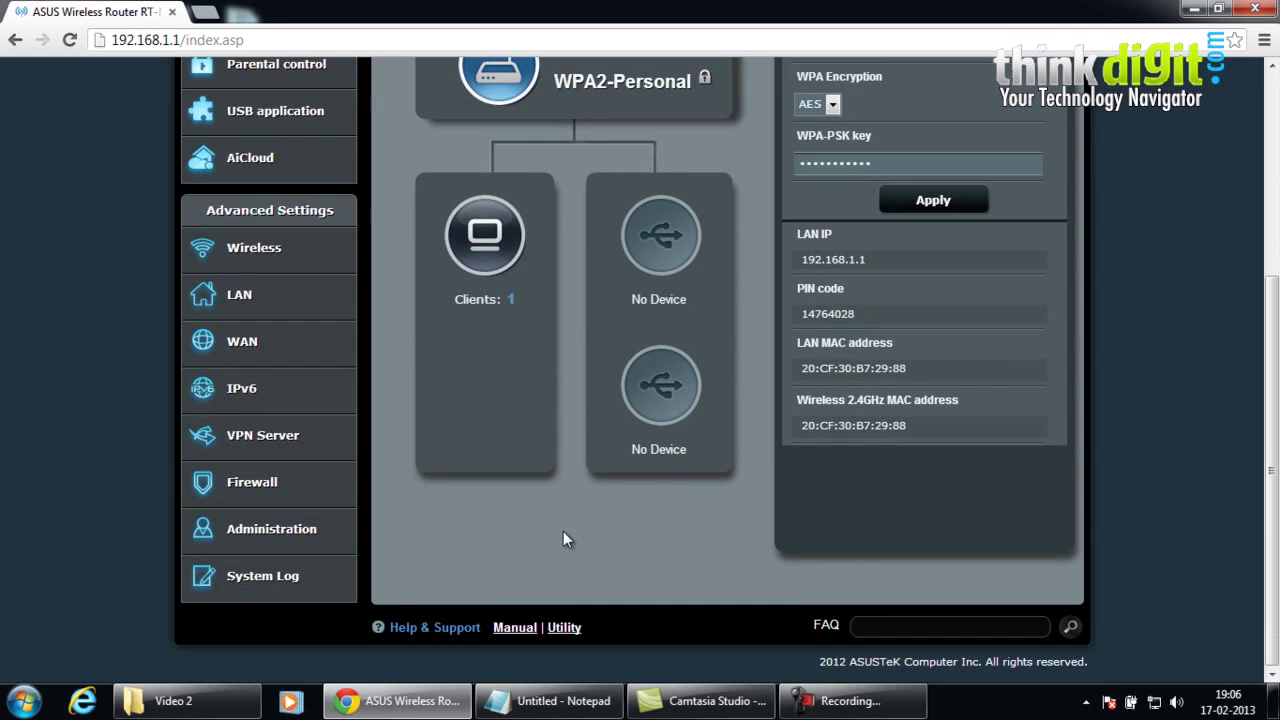
- Open Administration from Advanced Settings and go to its System page
click(314, 523)
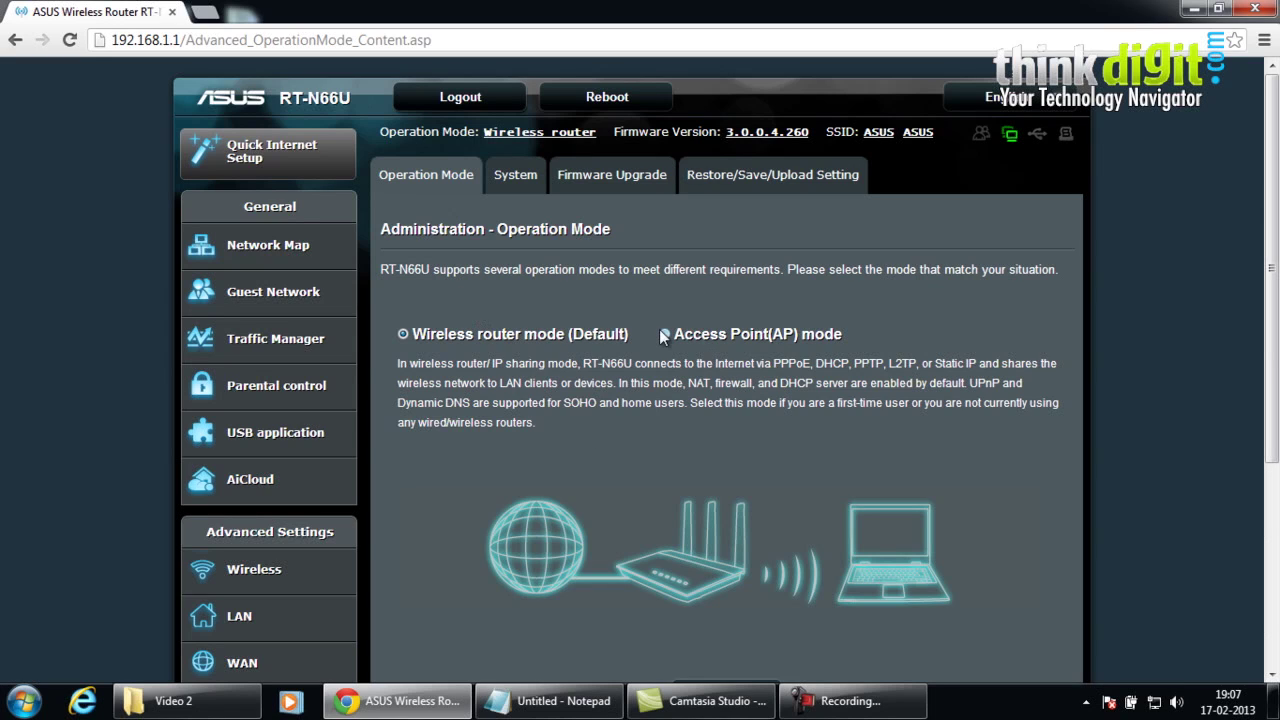
click(523, 185)
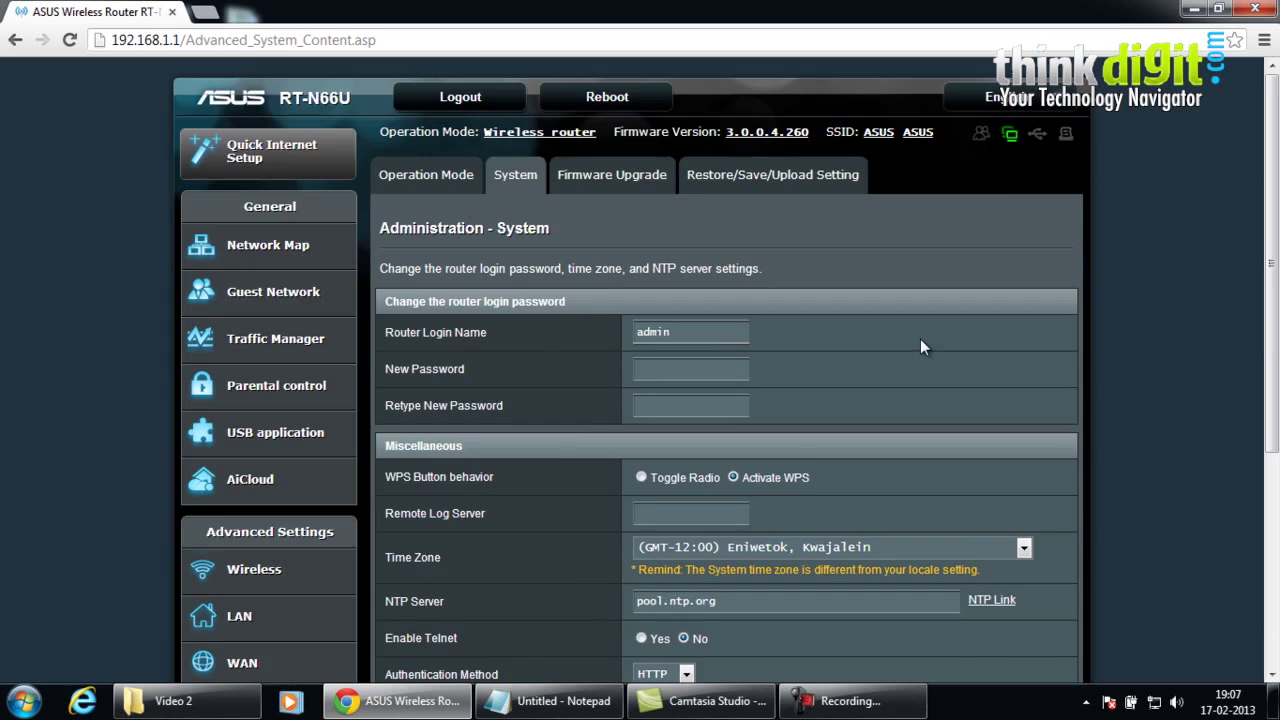
- Review the System page's HTTP authentication, Telnet, WAN web access and specified-IP client settings
scroll(921, 340, down, 2)
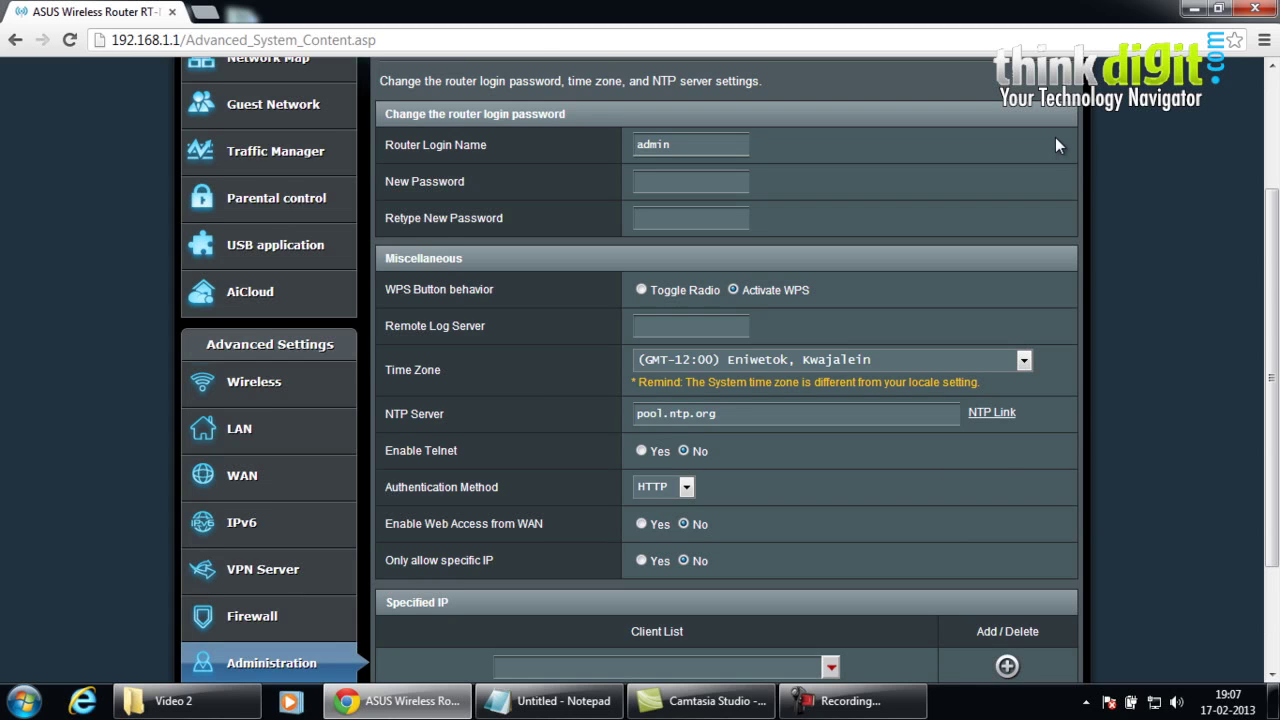
scroll(1058, 145, up, 2)
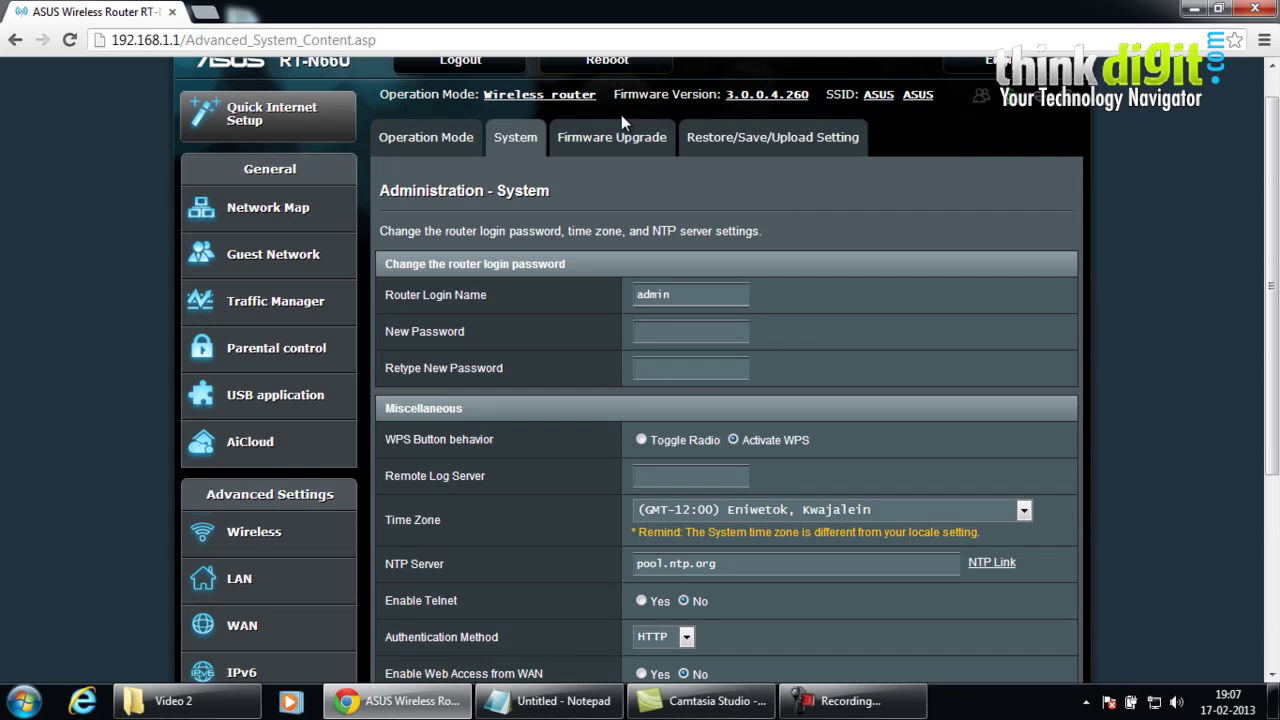
- View Firmware Upgrade (3.0.0.4.260), decline the new firmware, and open Restore/Save/Upload Setting
click(612, 137)
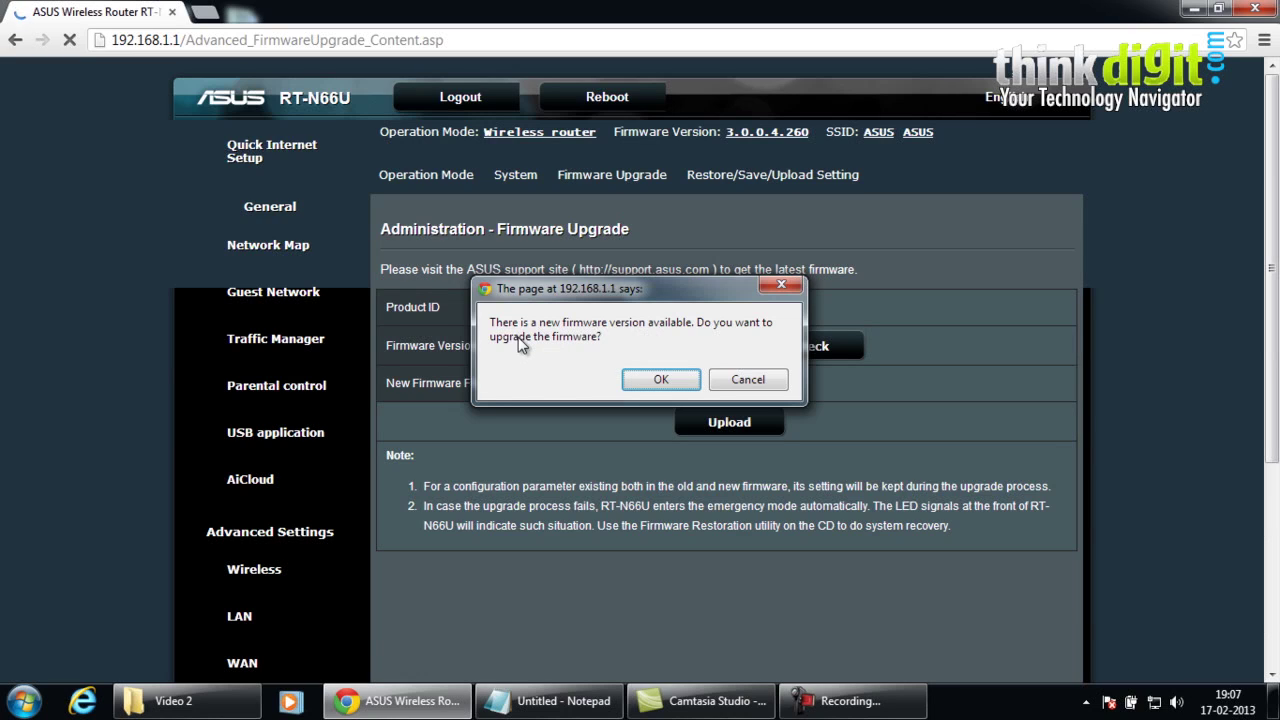
click(751, 380)
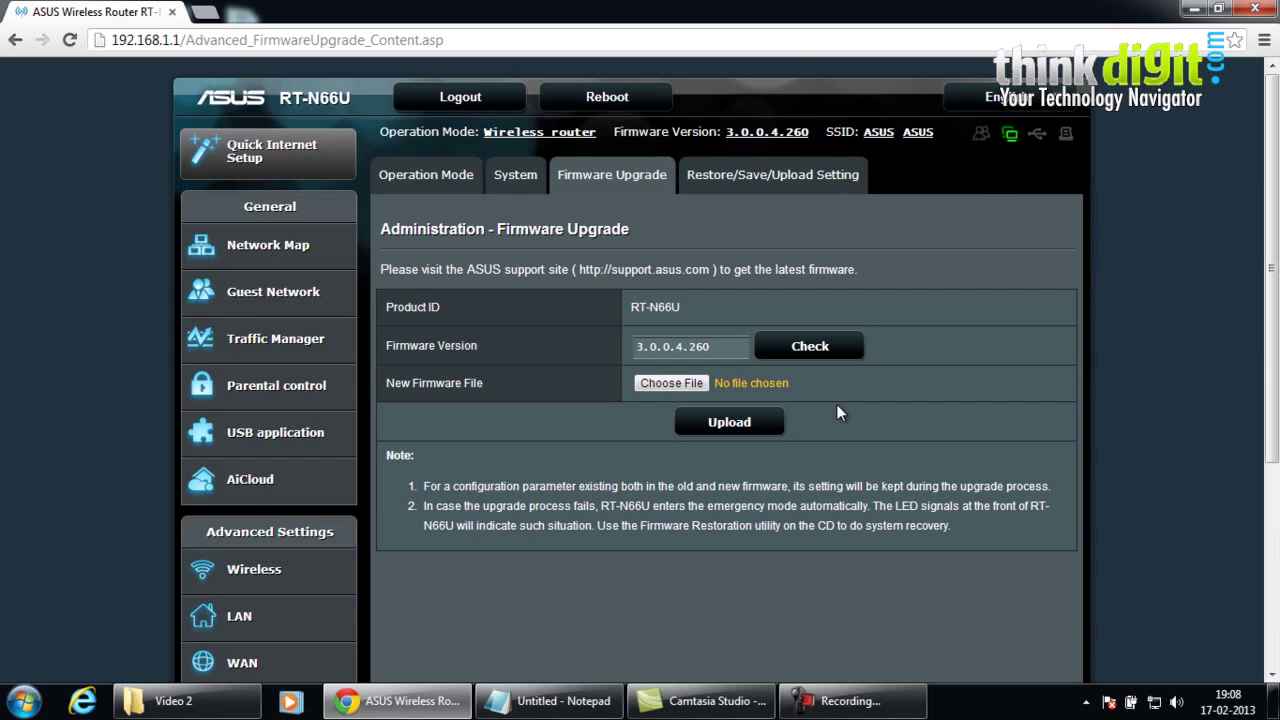
click(757, 180)
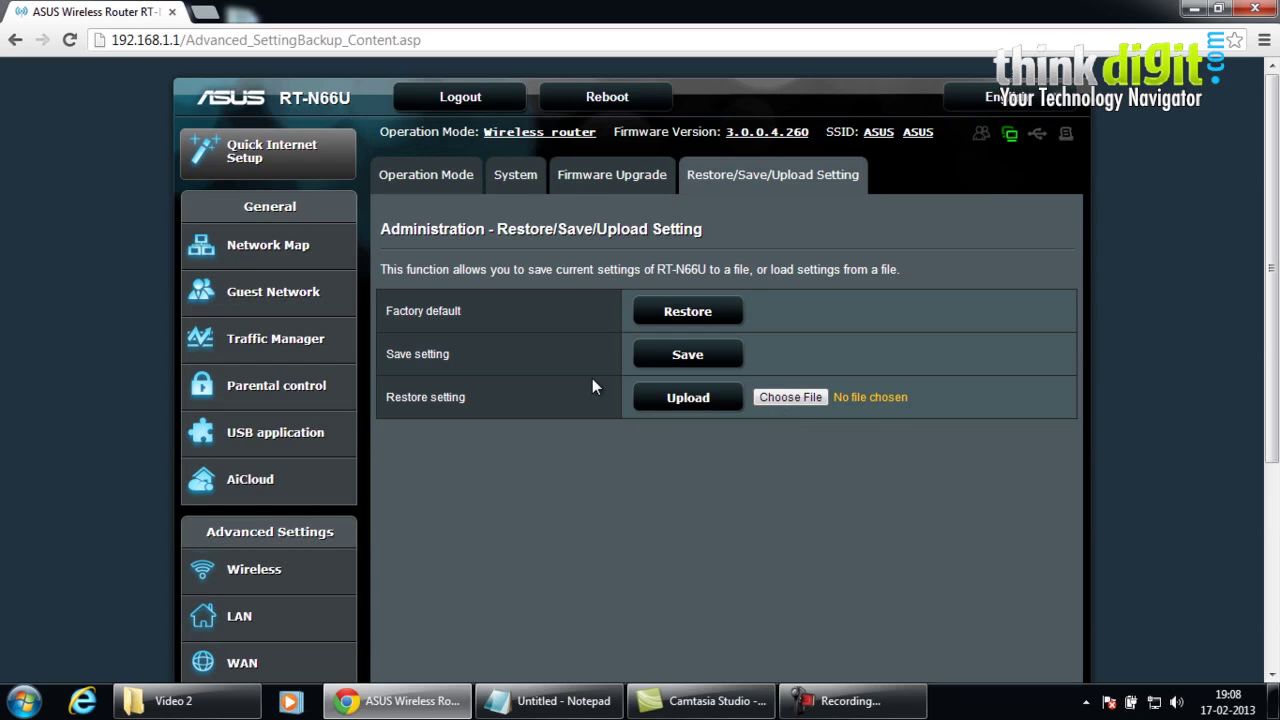
- Return to the Operation Mode page and dismiss the Windows activation notice
click(426, 174)
scroll(1153, 413, down, 2)
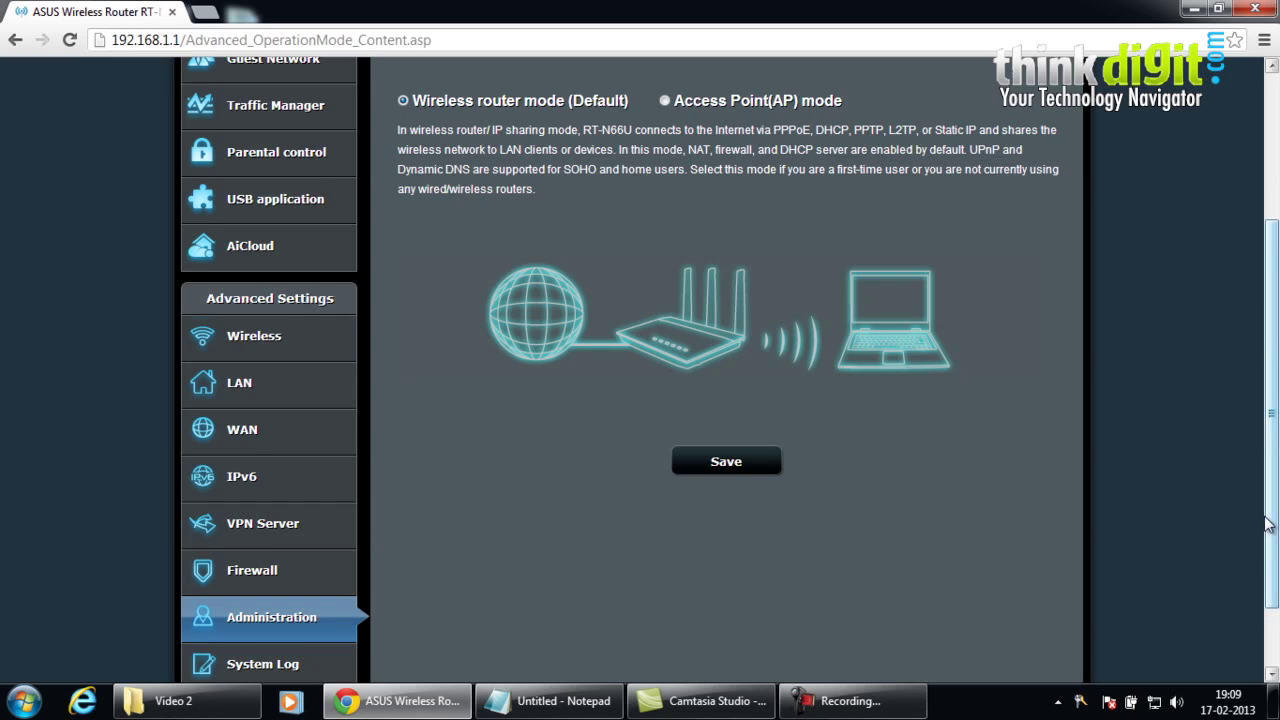
drag(1268, 522, 1270, 395)
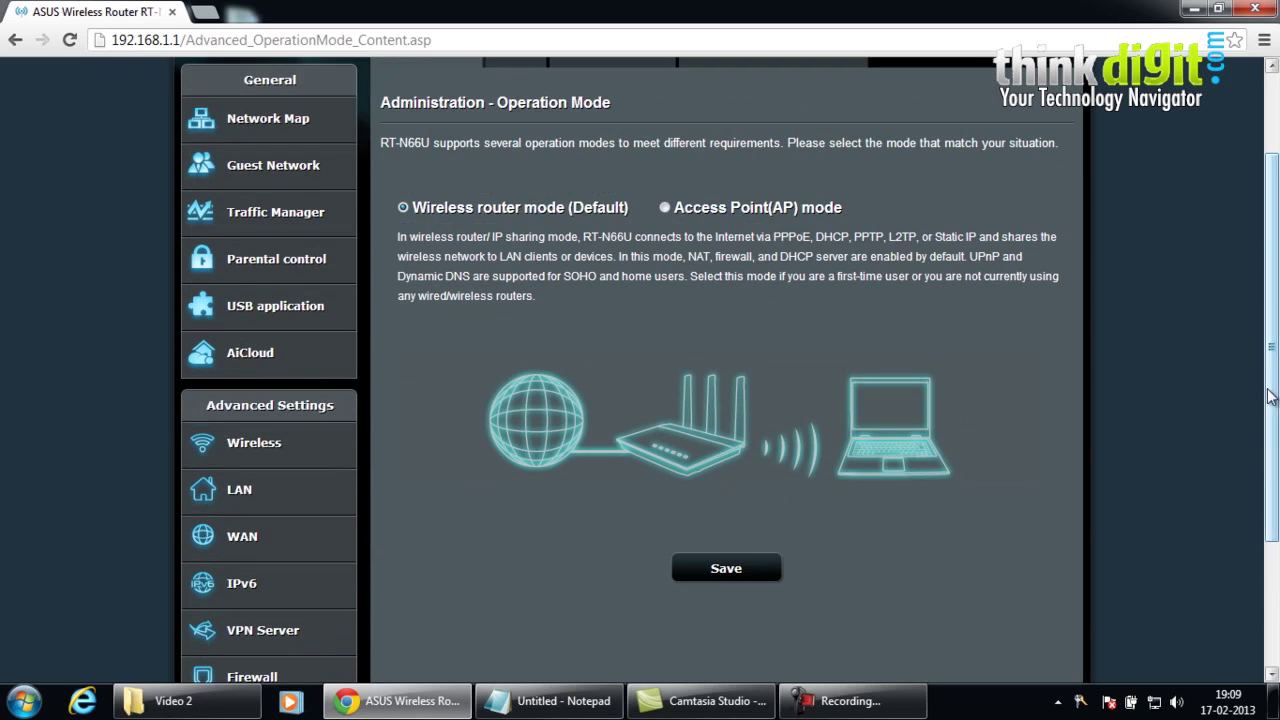
drag(1270, 395, 1273, 335)
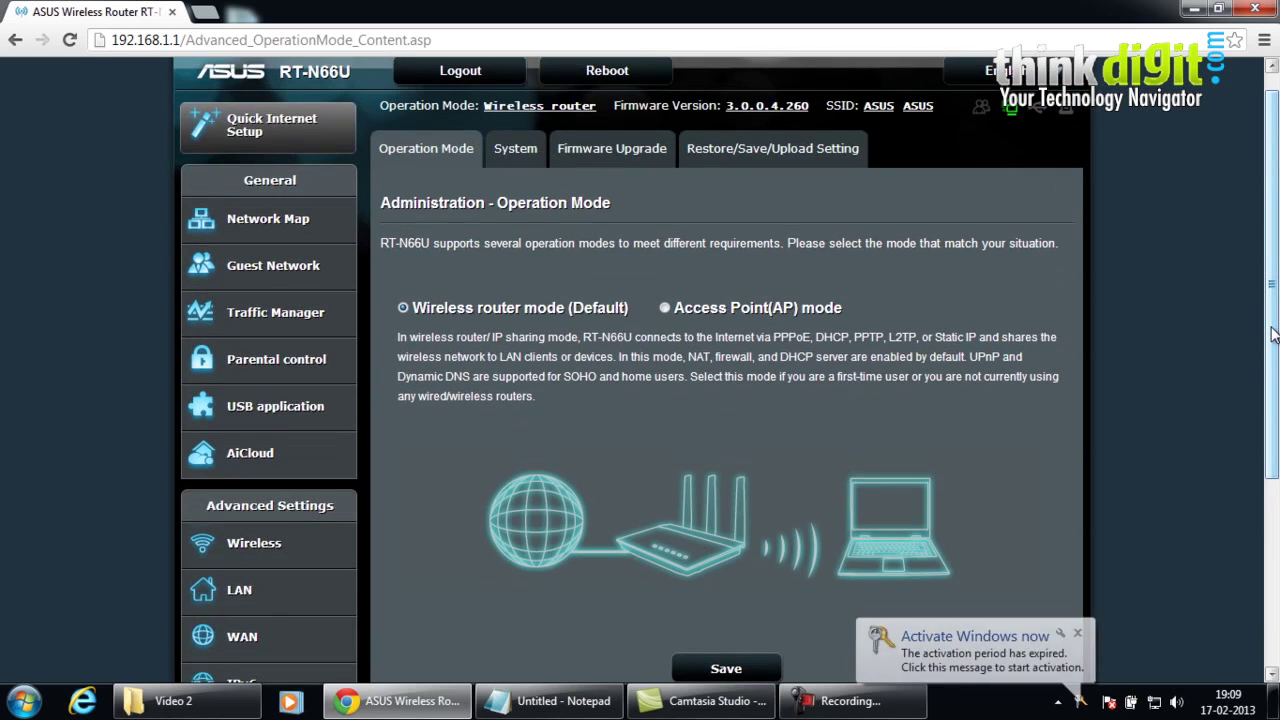
click(1076, 627)
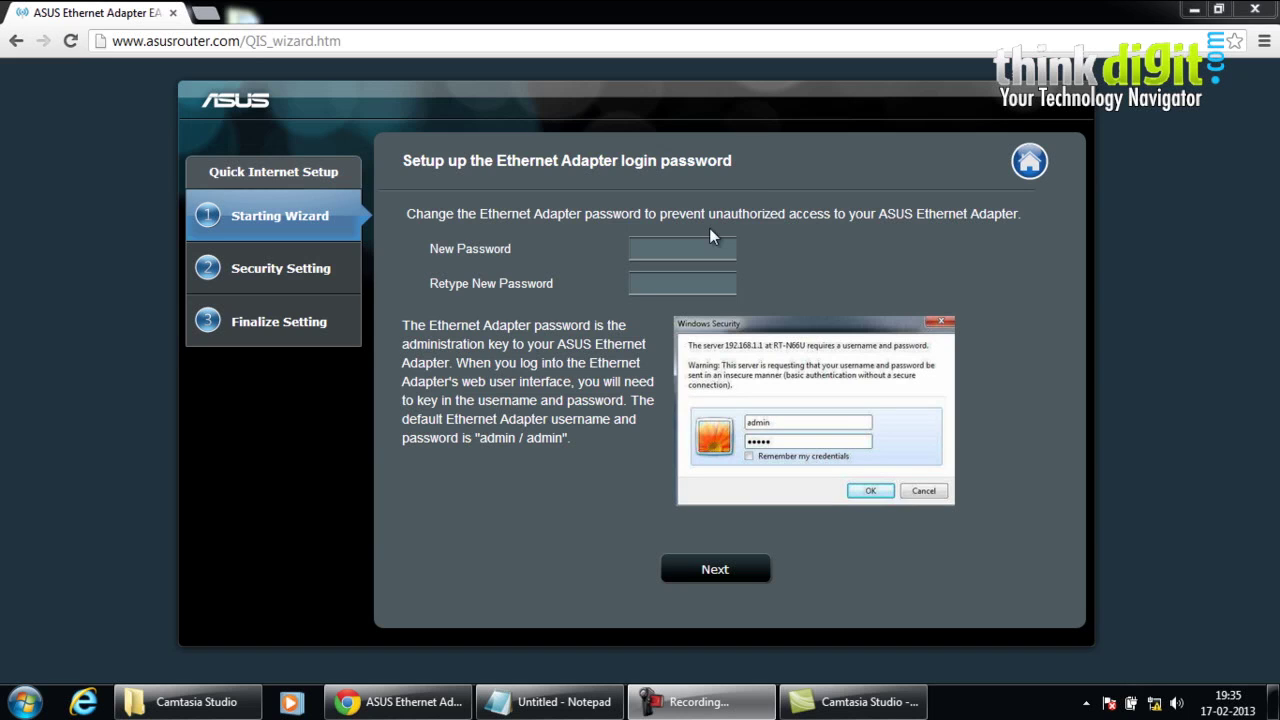
- Enter the new adapter login password and start retyping it in the confirmation field
click(650, 244)
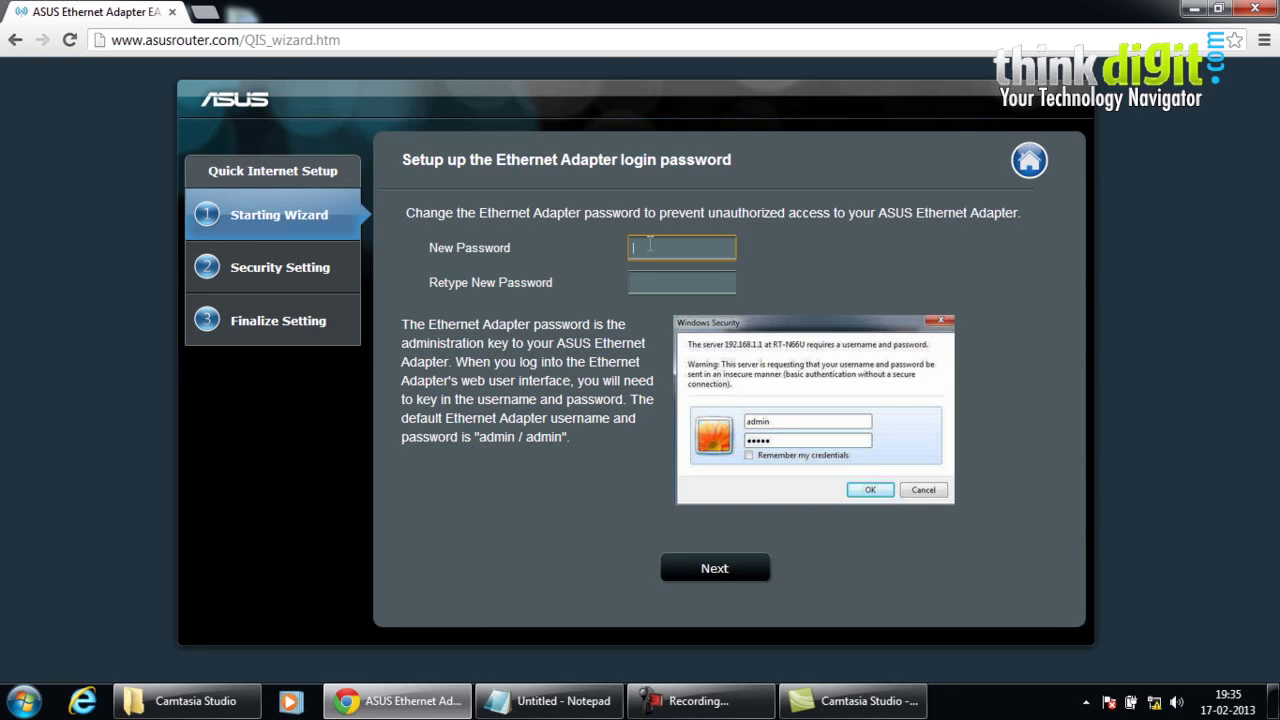
text(admin)
key(Tab)
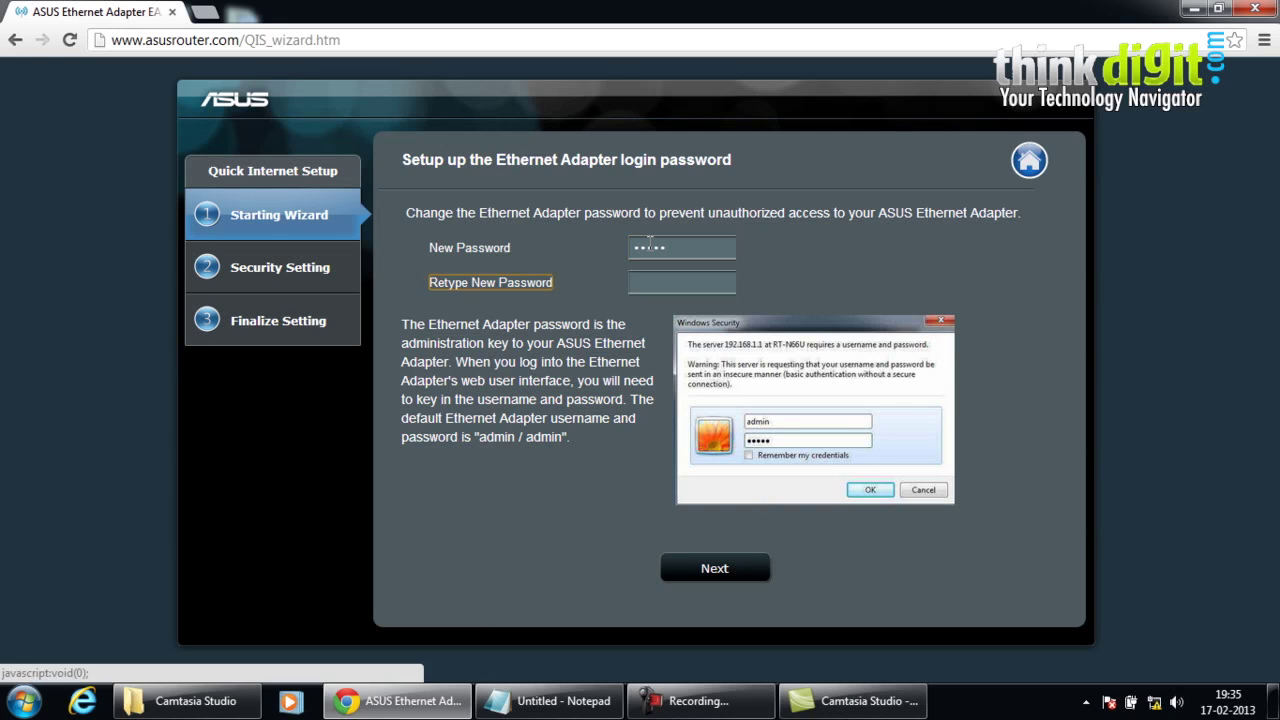
key(Tab)
text(admi)
- Re-enter both password fields so they match, then continue the wizard
click(650, 246)
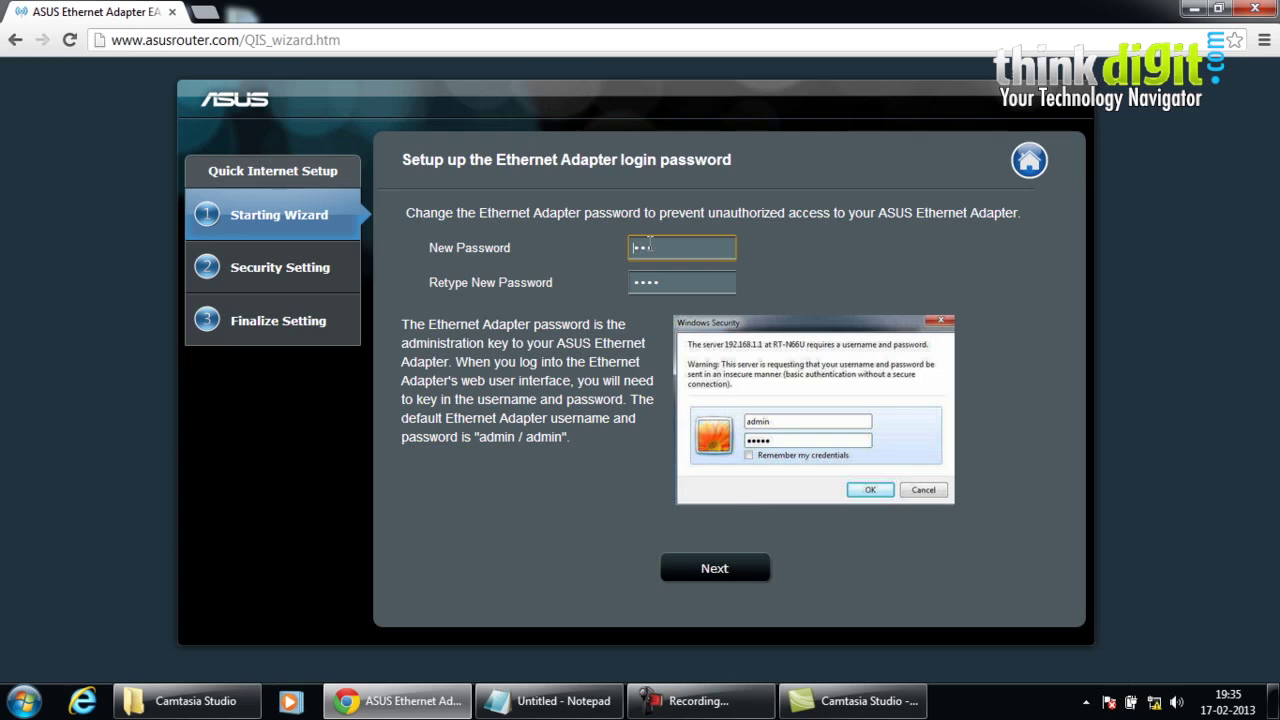
click(659, 247)
key(BackSpace)
text(admin)
click(676, 286)
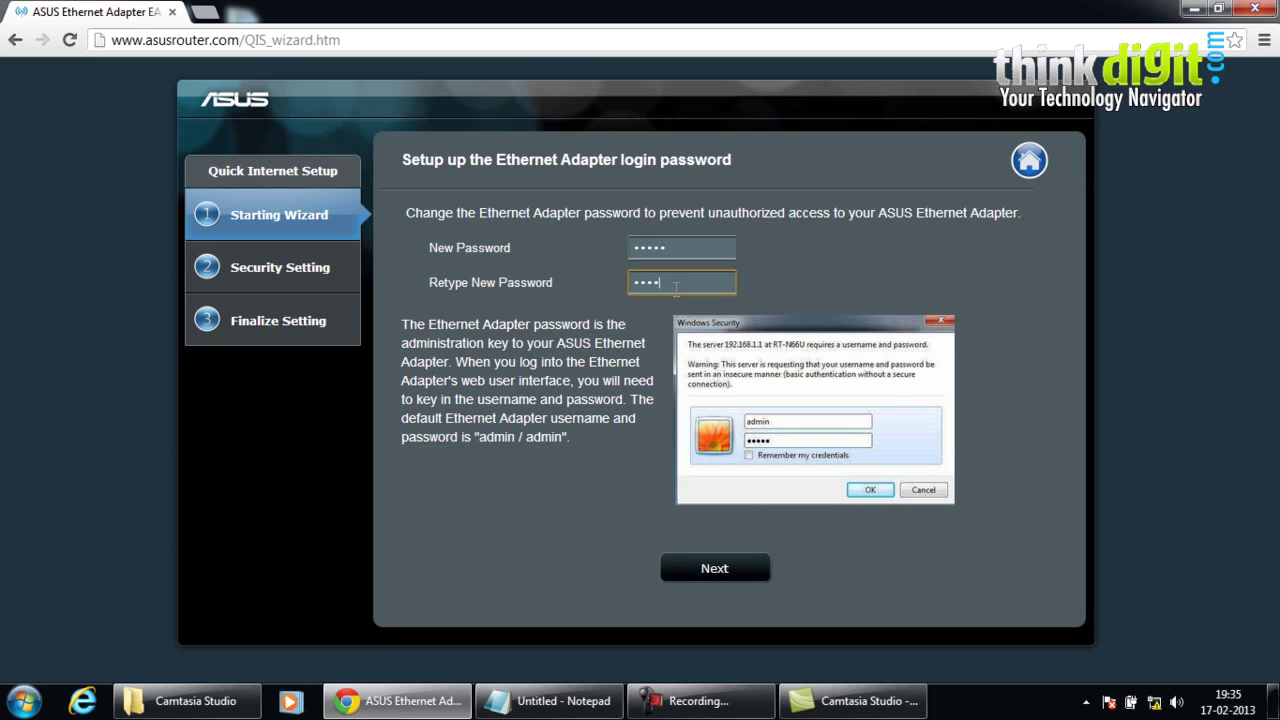
key(BackSpace)
key(BackSpace)
key(BackSpace)
key(BackSpace)
text(admin)
click(677, 570)
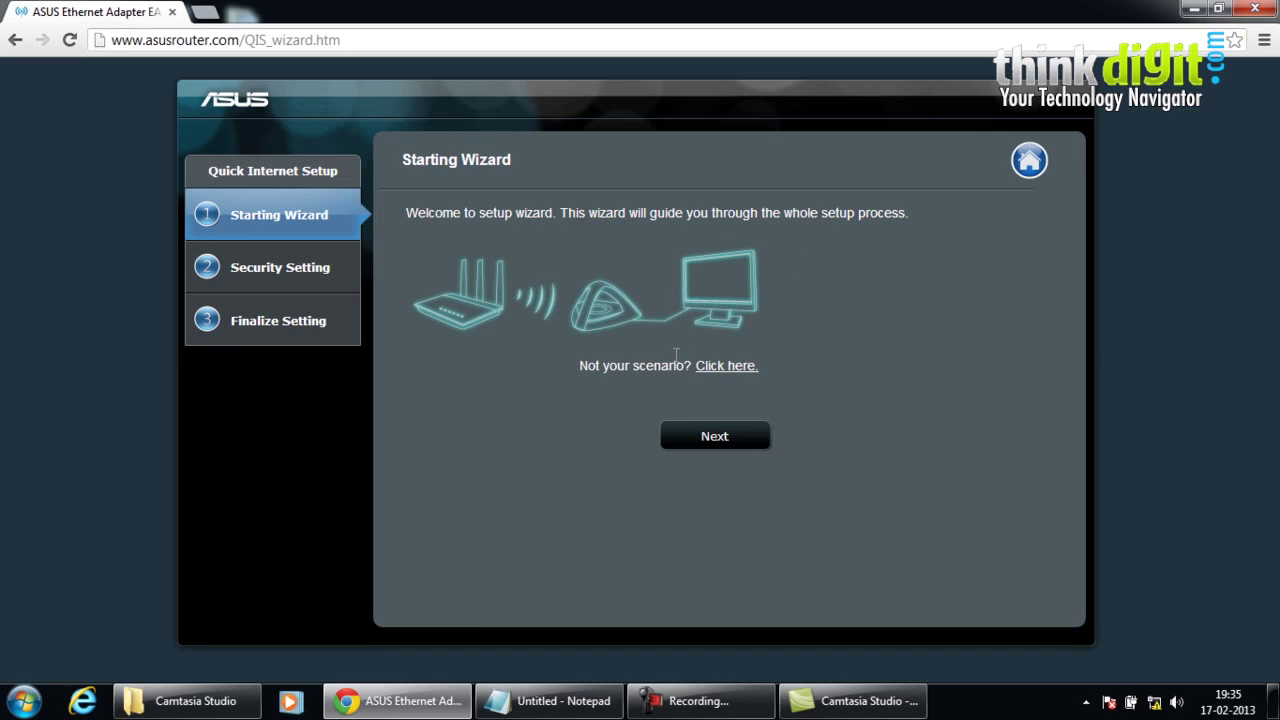
- Run the Site Survey scan and list the detected networks Wireless2 and 9dot92
click(701, 457)
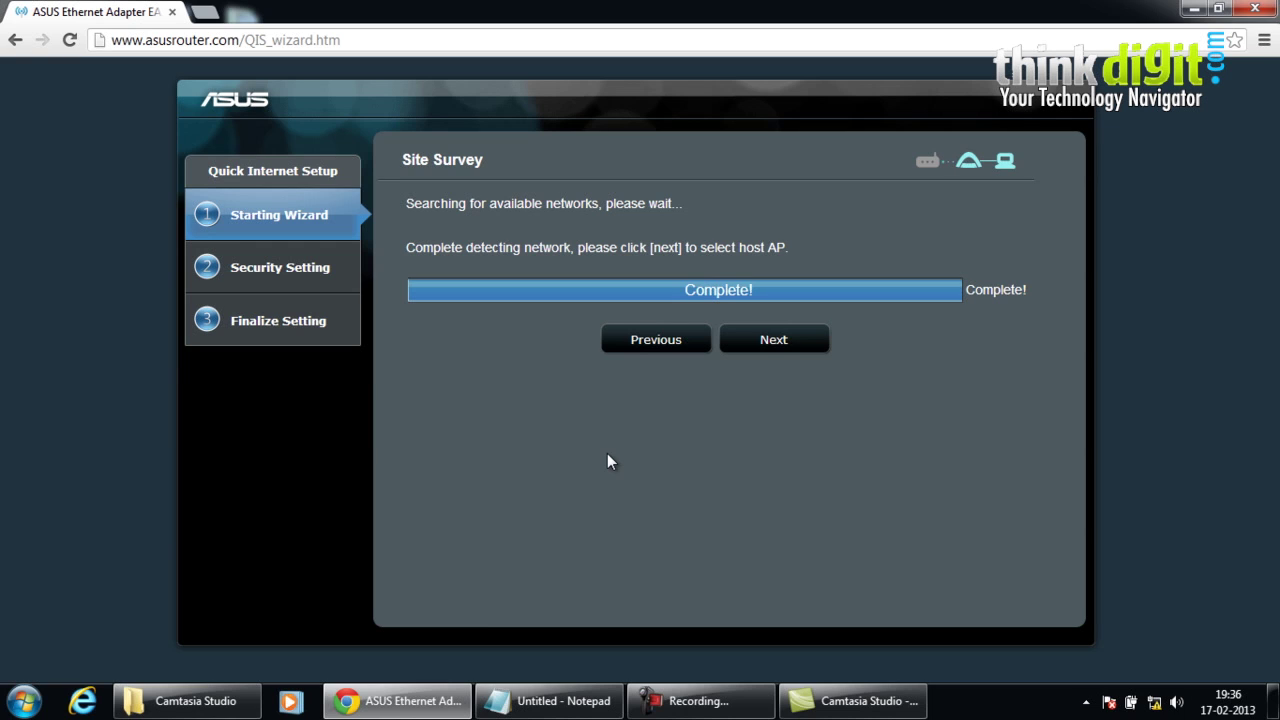
click(788, 361)
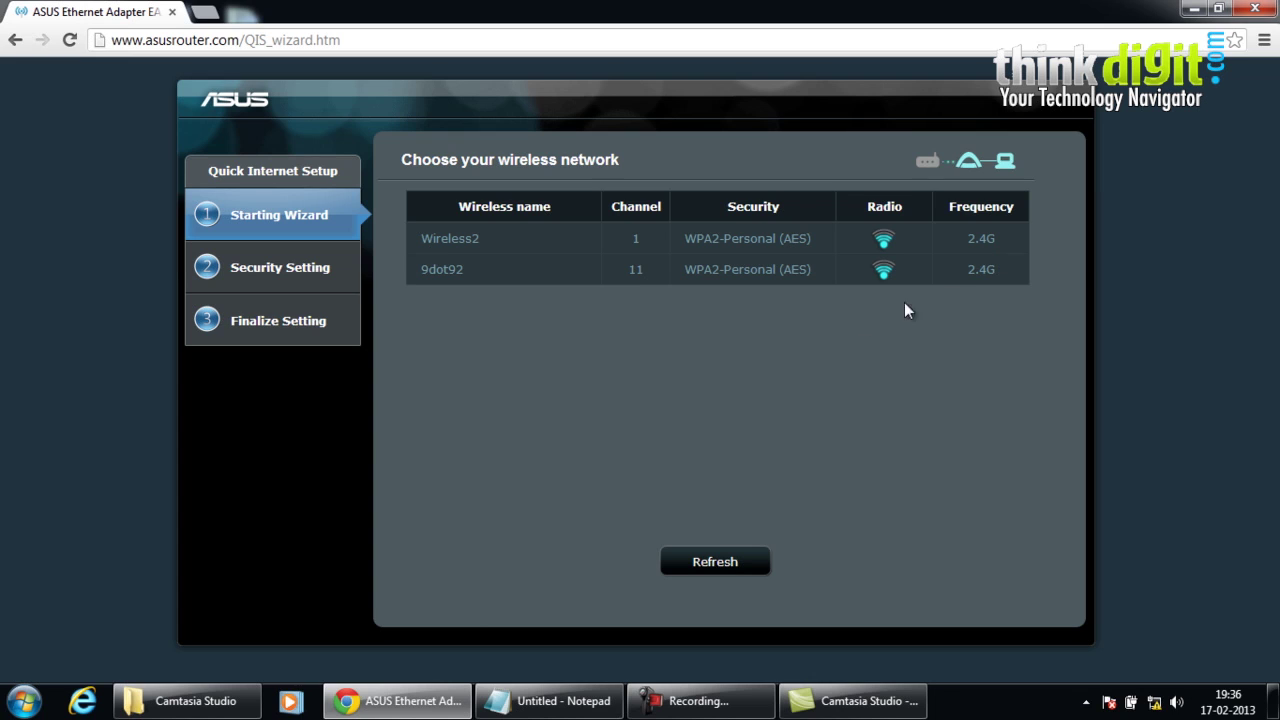
- Select the 9dot92 network, enter its security key, and apply the connection
click(457, 268)
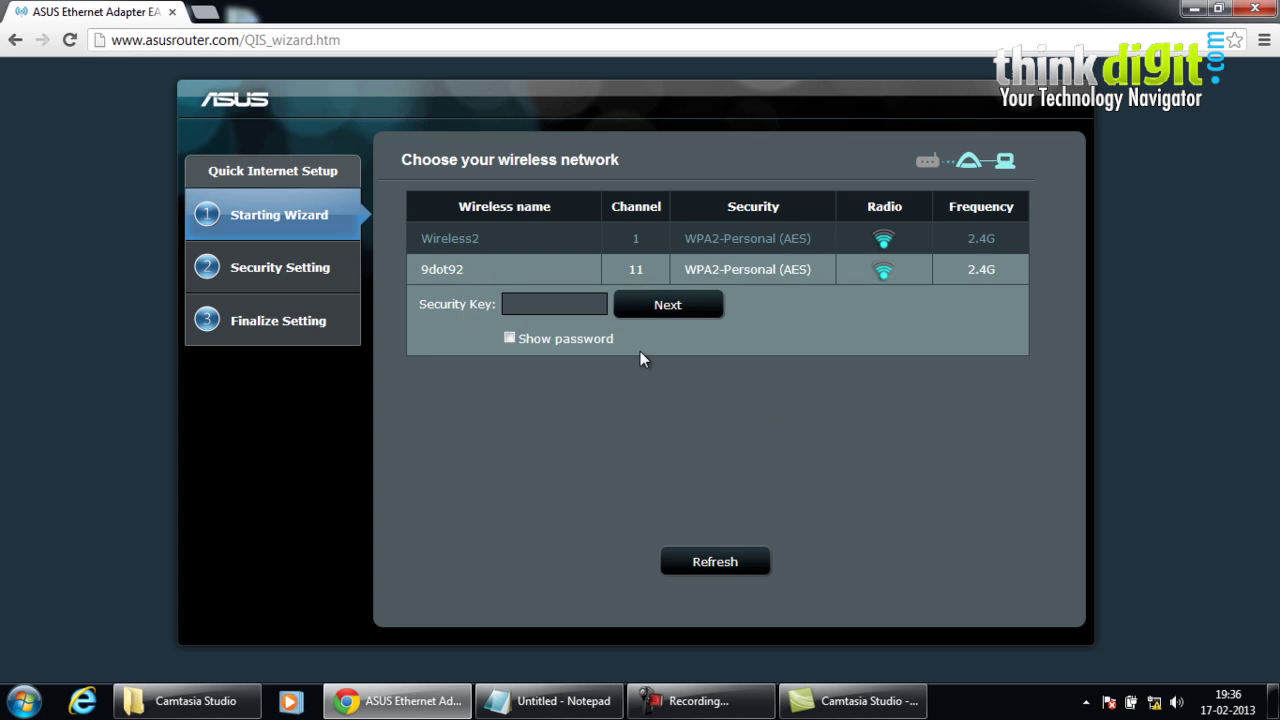
click(571, 306)
text(•••••••••••••)
click(688, 308)
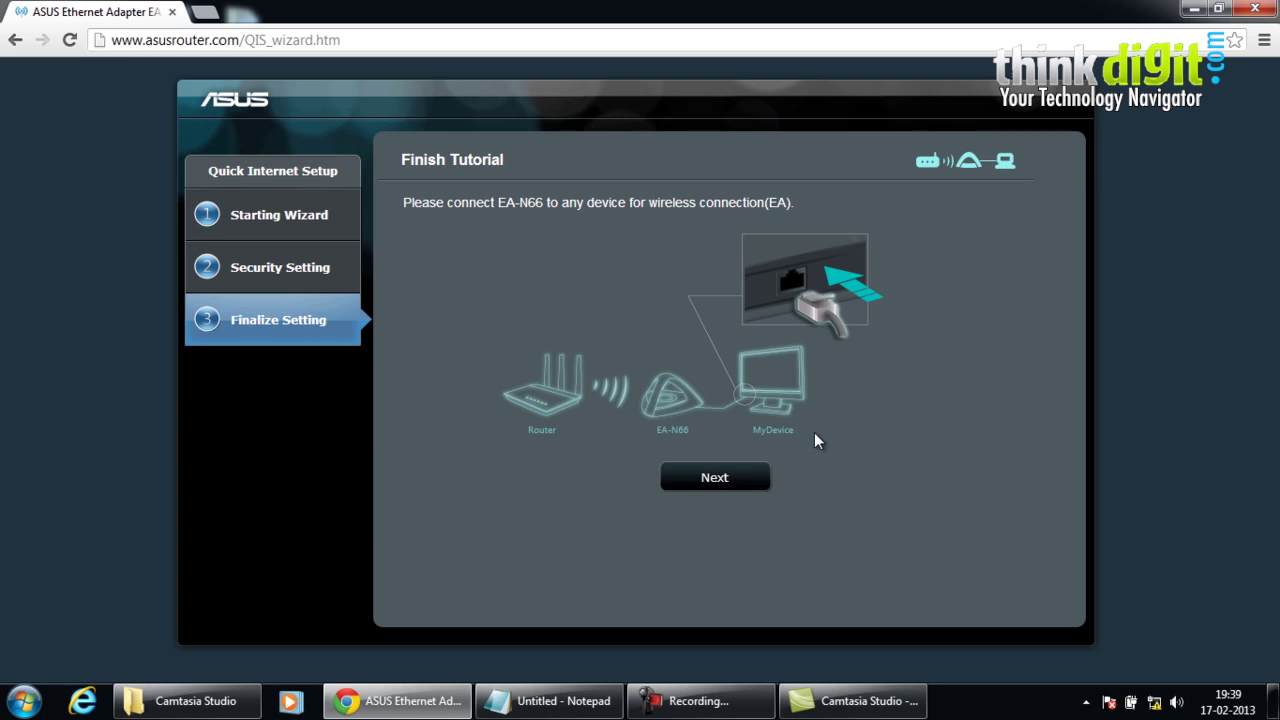
- Advance past Finish Tutorial and the Congratulations page to the bookmark prompt
click(726, 479)
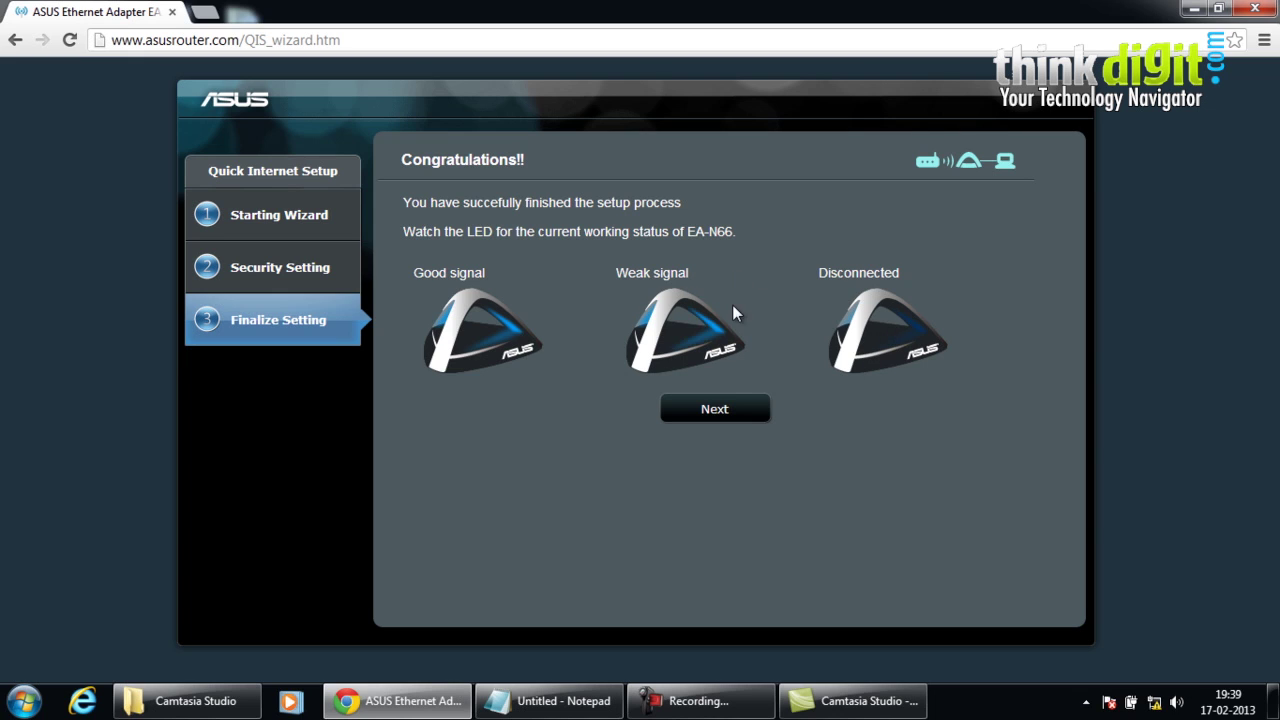
click(720, 405)
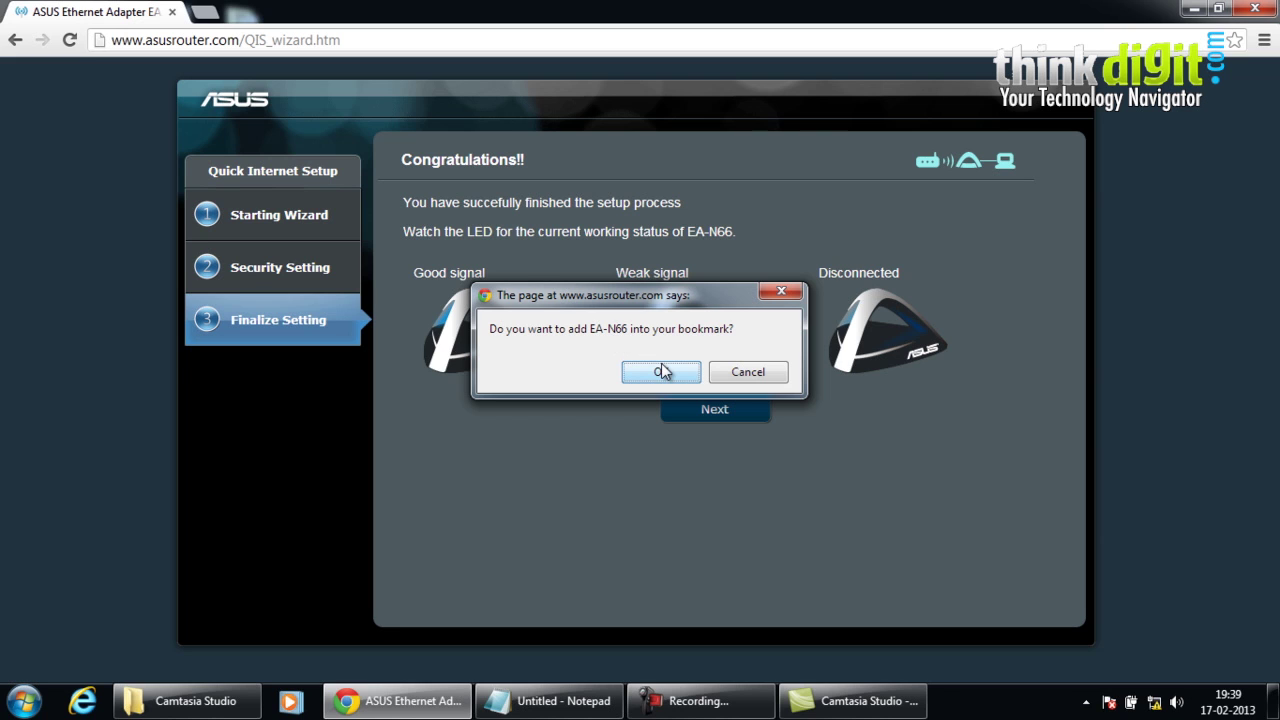
- Accept both bookmark alerts and log in with the adapter's user name and password
click(662, 368)
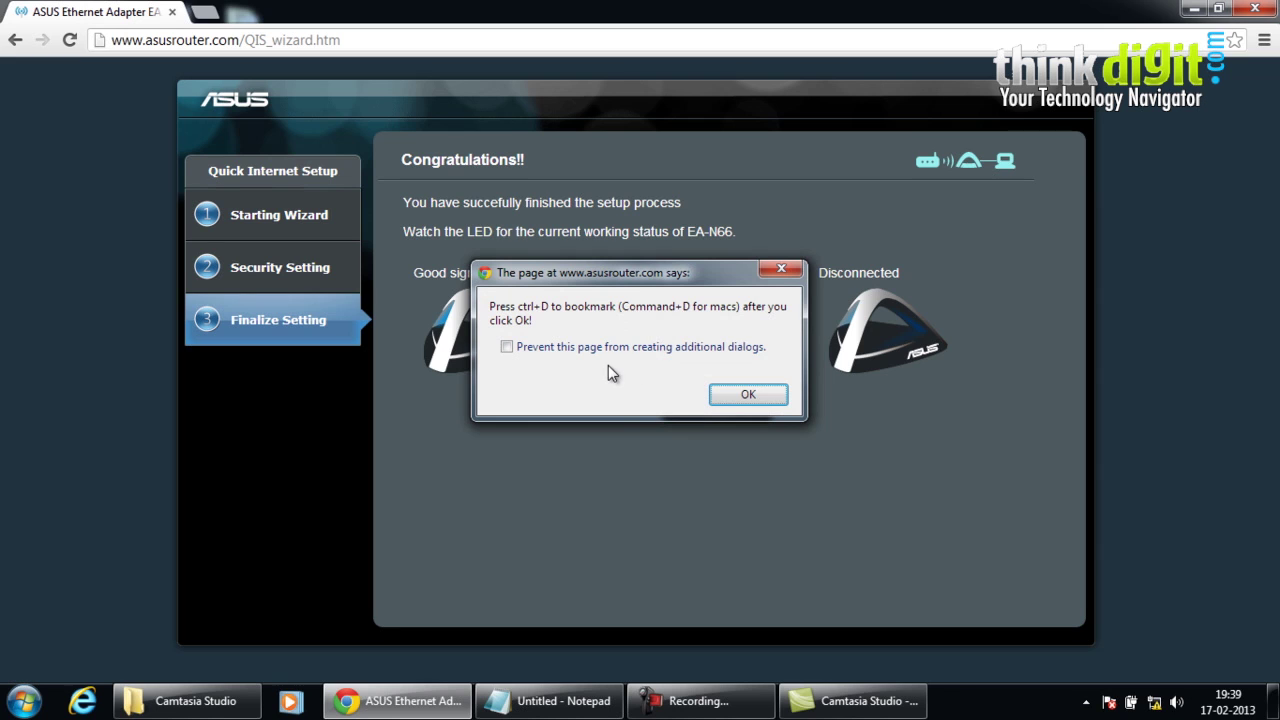
click(749, 395)
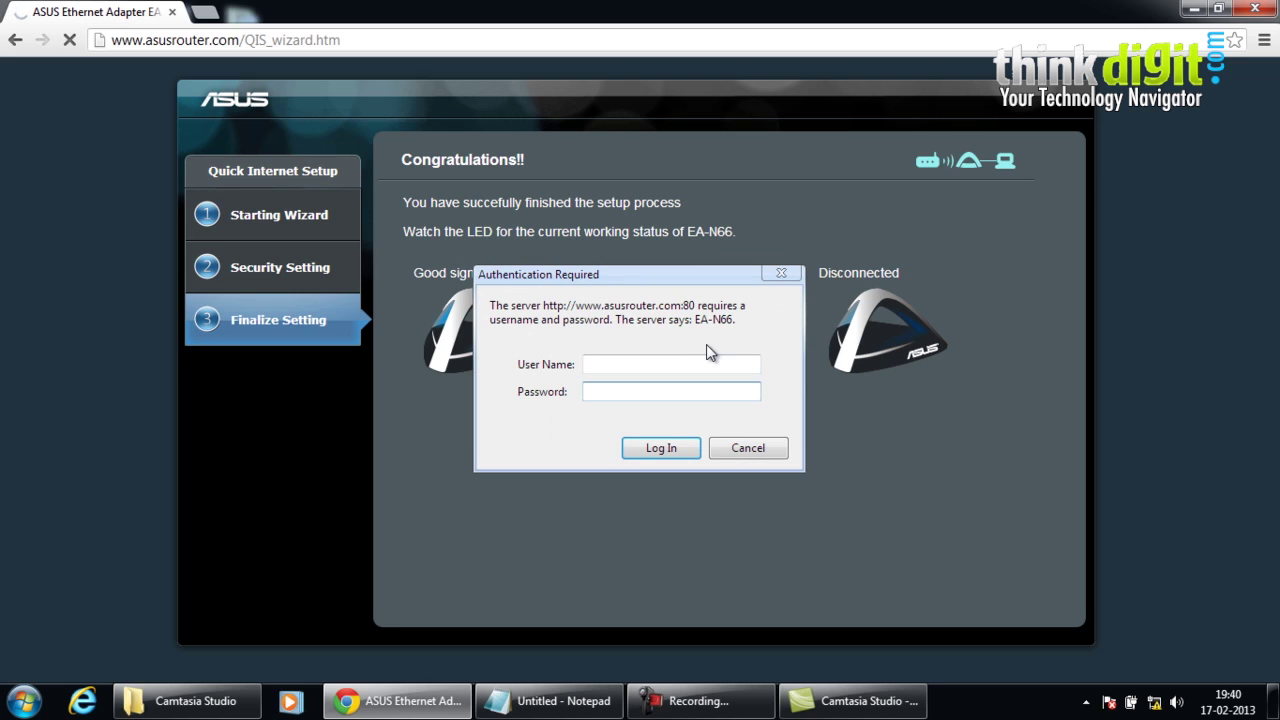
text(admin)
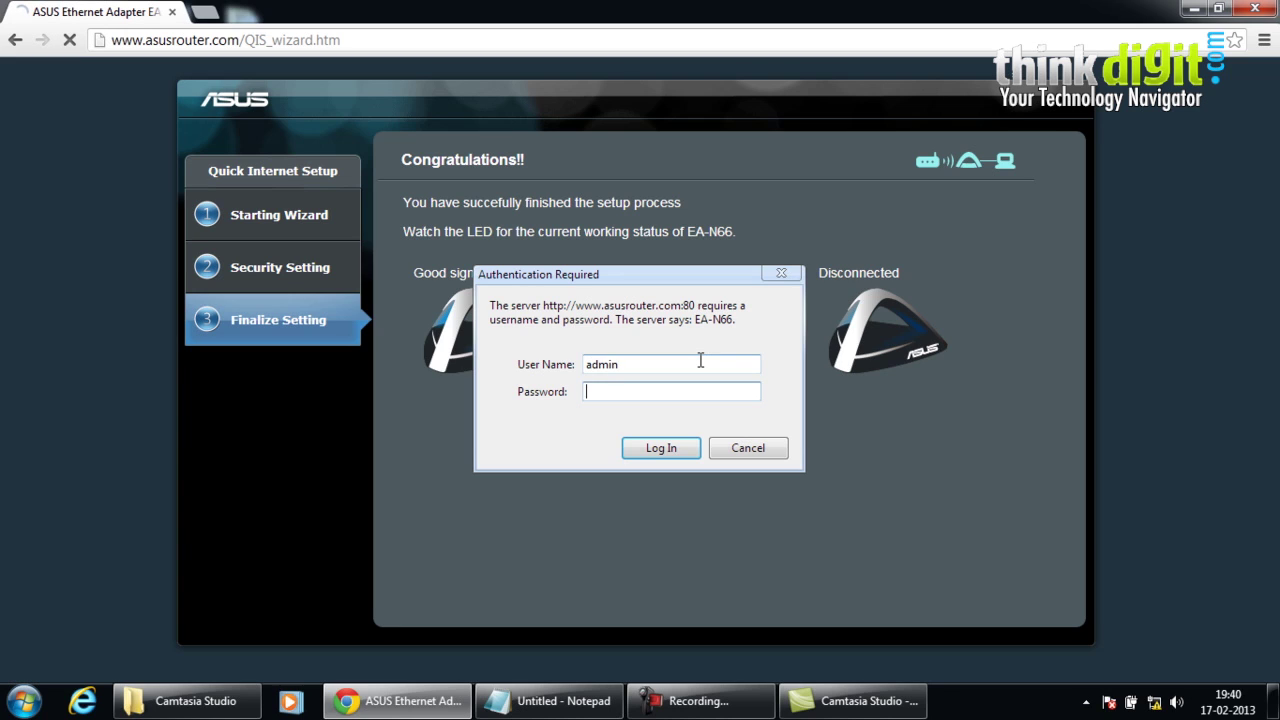
key(Tab)
text(admin)
click(668, 449)
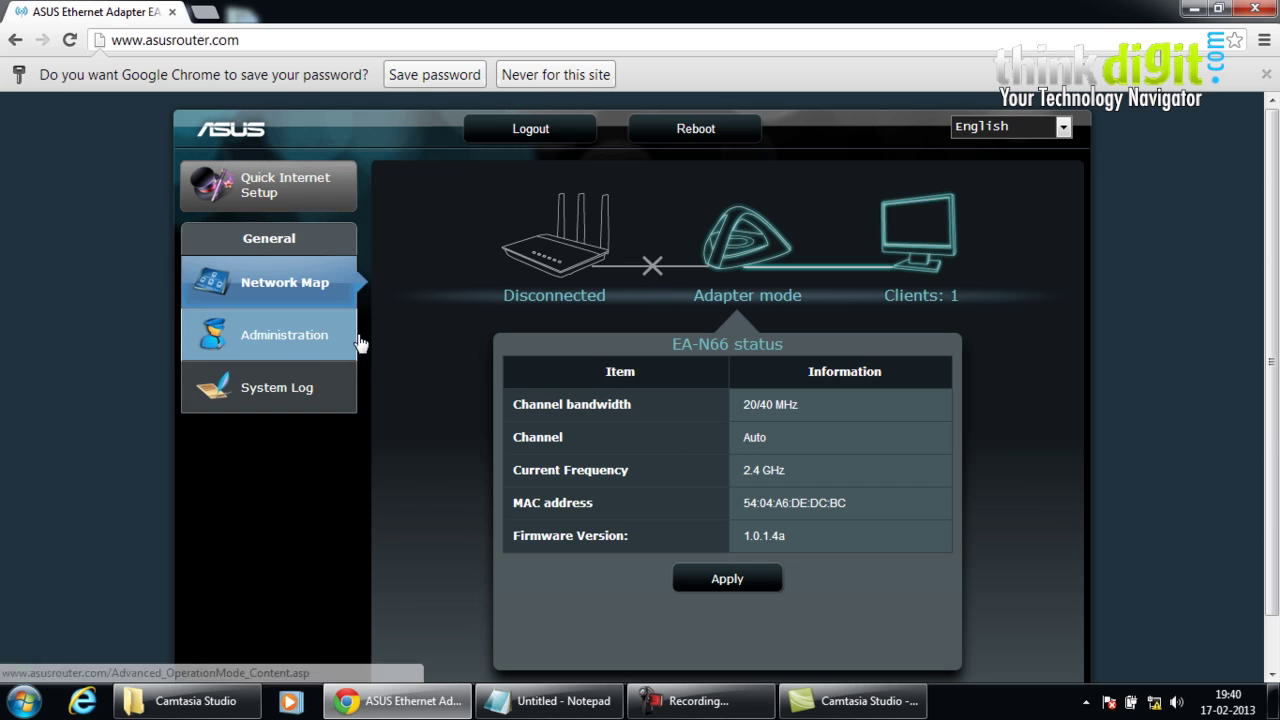
- Browse the EA-N66 Administration System, Firmware Upgrade and Restore/Save/Upload Setting pages
click(282, 338)
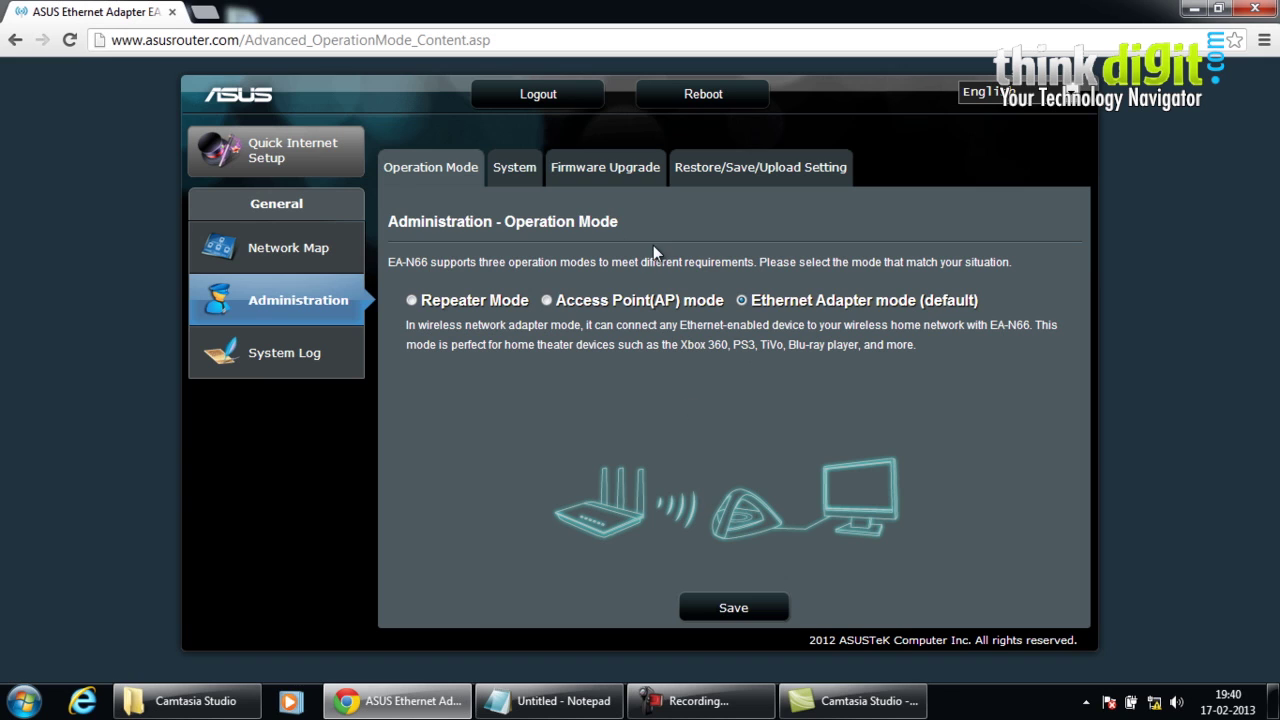
click(514, 167)
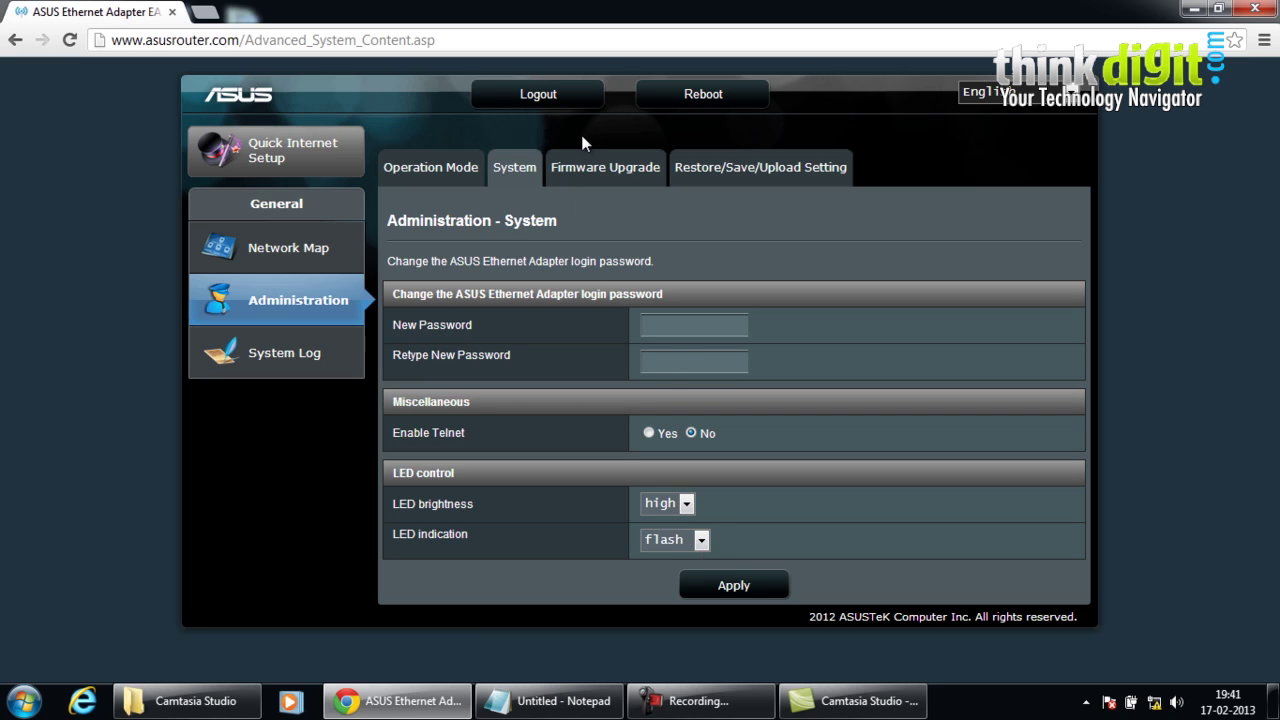
click(588, 167)
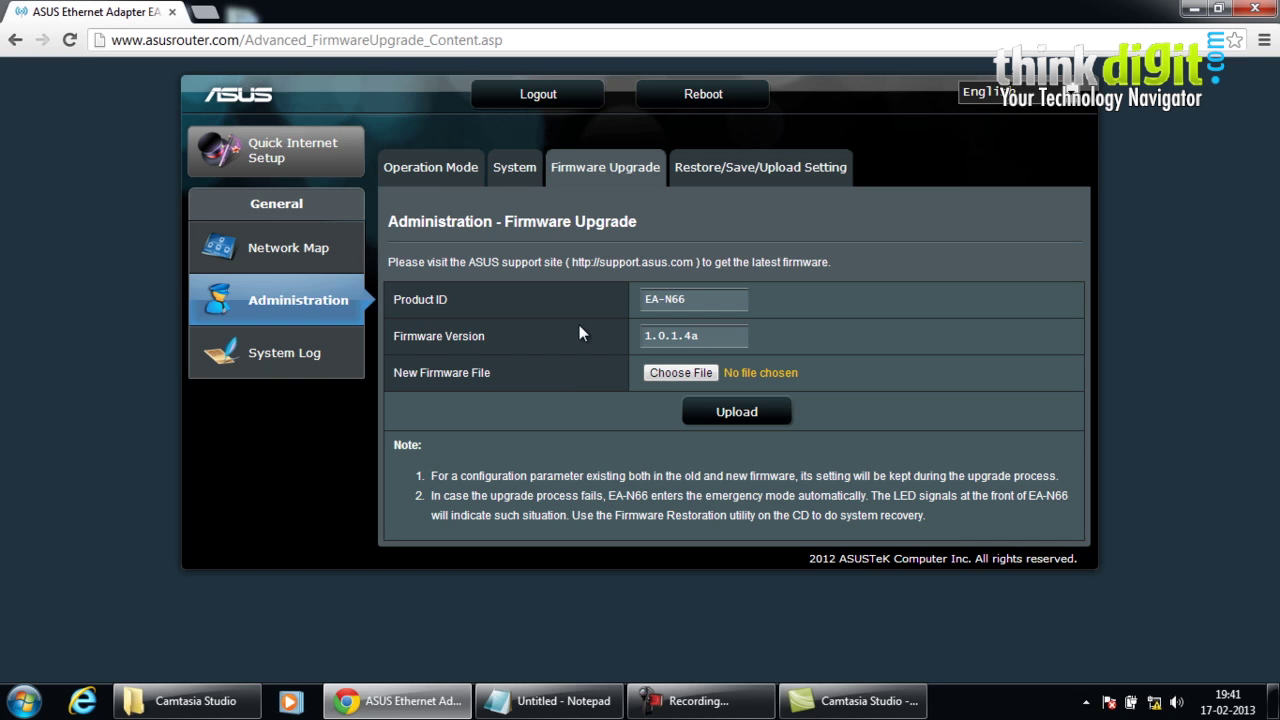
click(768, 175)
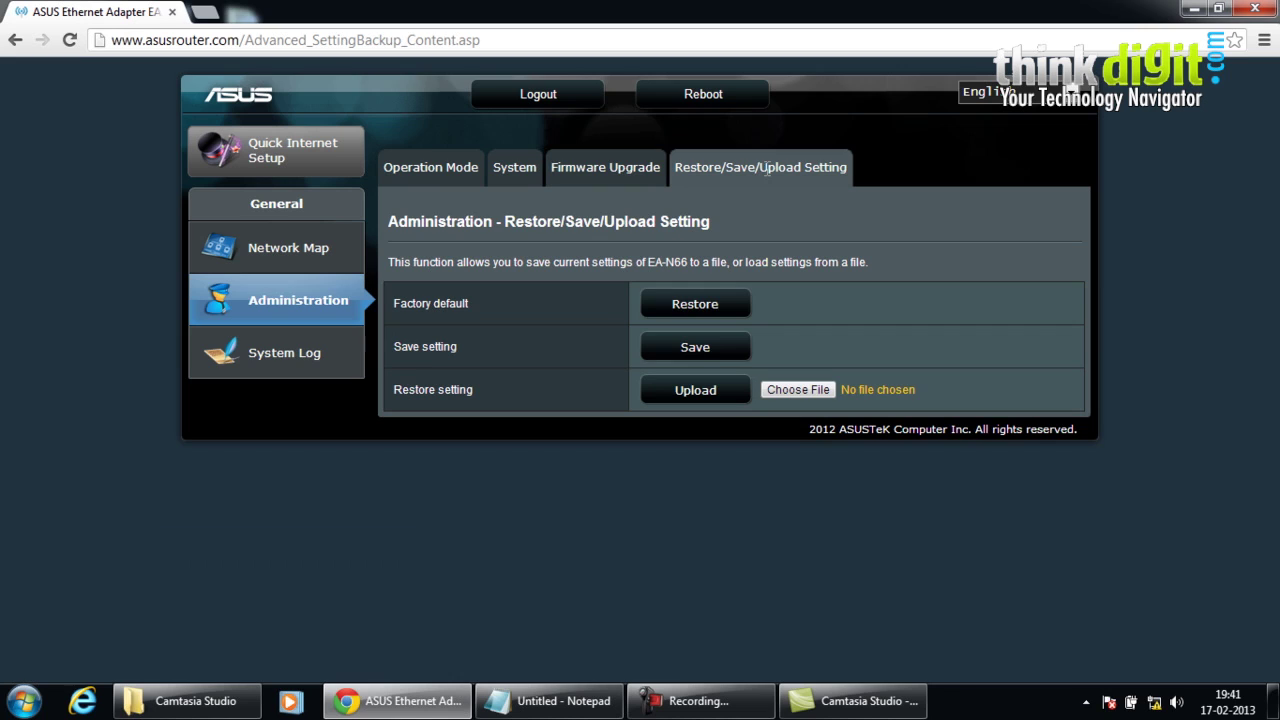